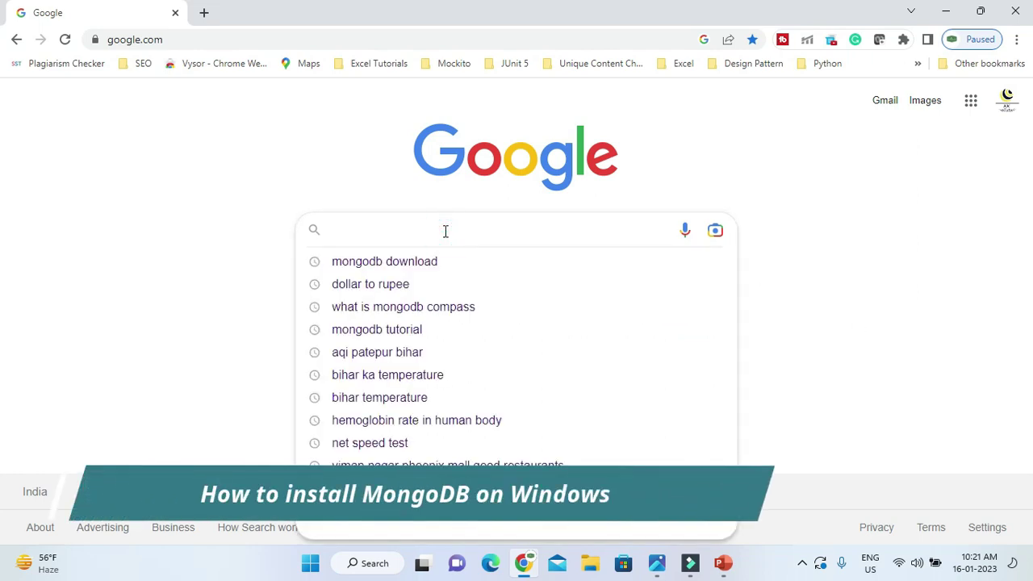
Search 'mongodb download' and open the Community Server download result in a new tab.
left_click(436, 263)
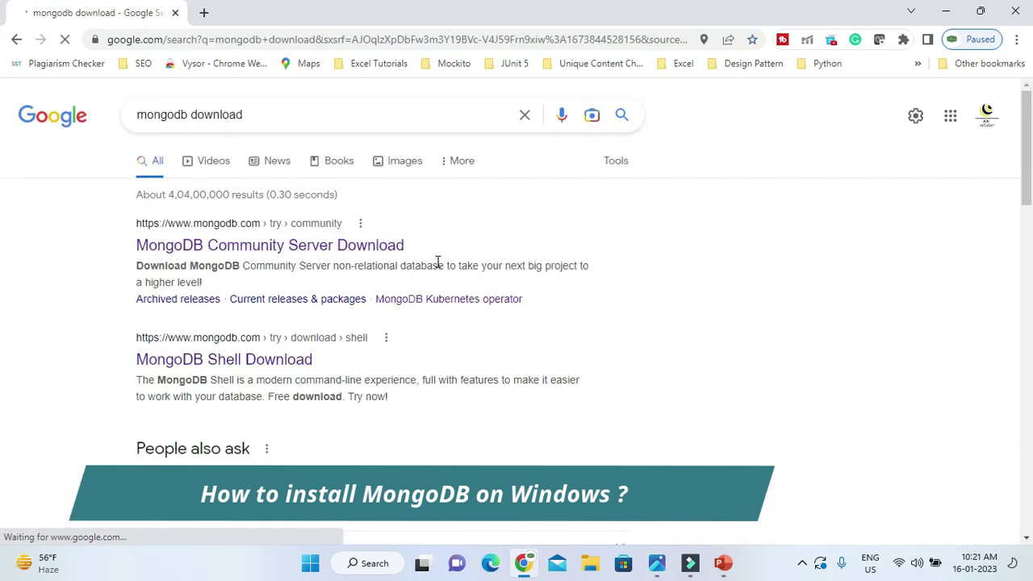
right_click(277, 247)
left_click(289, 260)
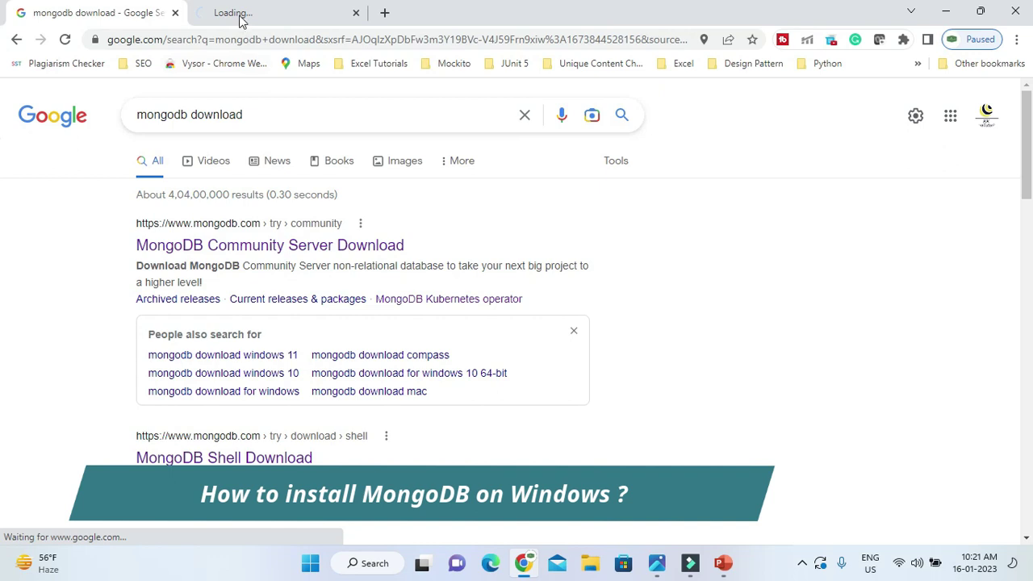
left_click(239, 16)
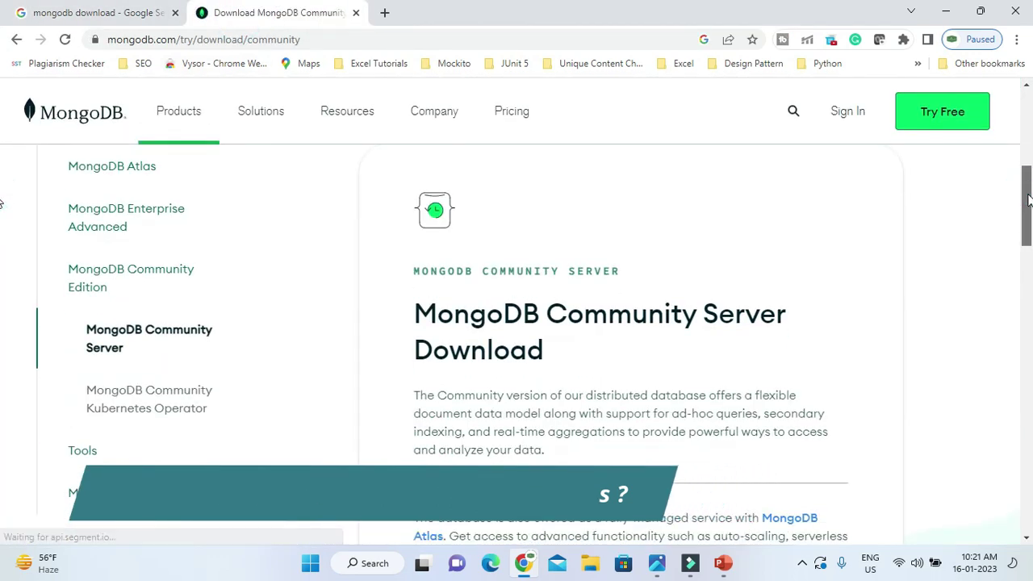
Scroll the download page and select the download path in its address.
scroll(1028, 201, "up", 1)
left_click_drag(1028, 188, 1028, 323)
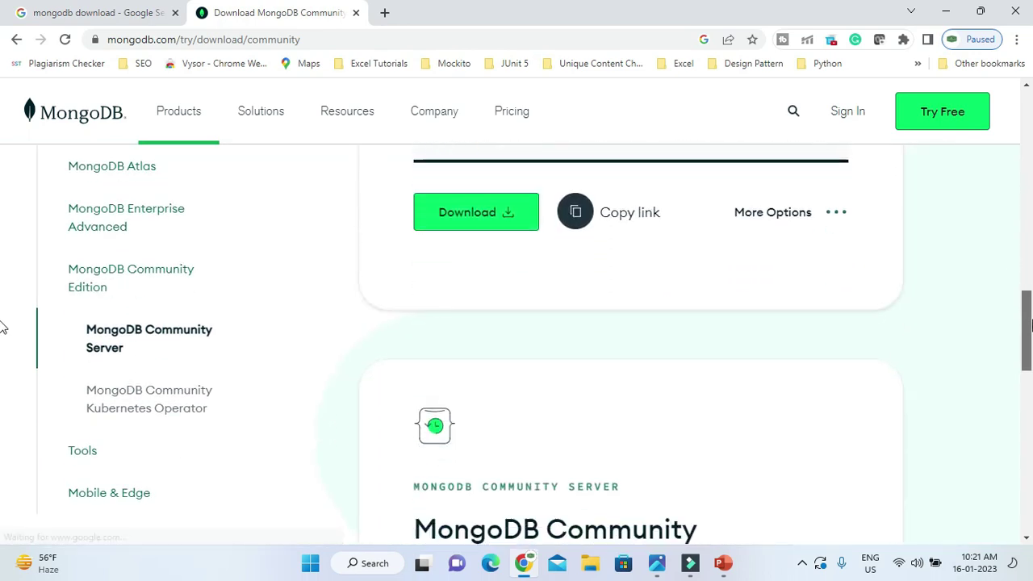
left_click_drag(184, 41, 359, 50)
Trim the address to the mongodb.com home page and reach Community Server through the Products menu.
key("BackSpace")
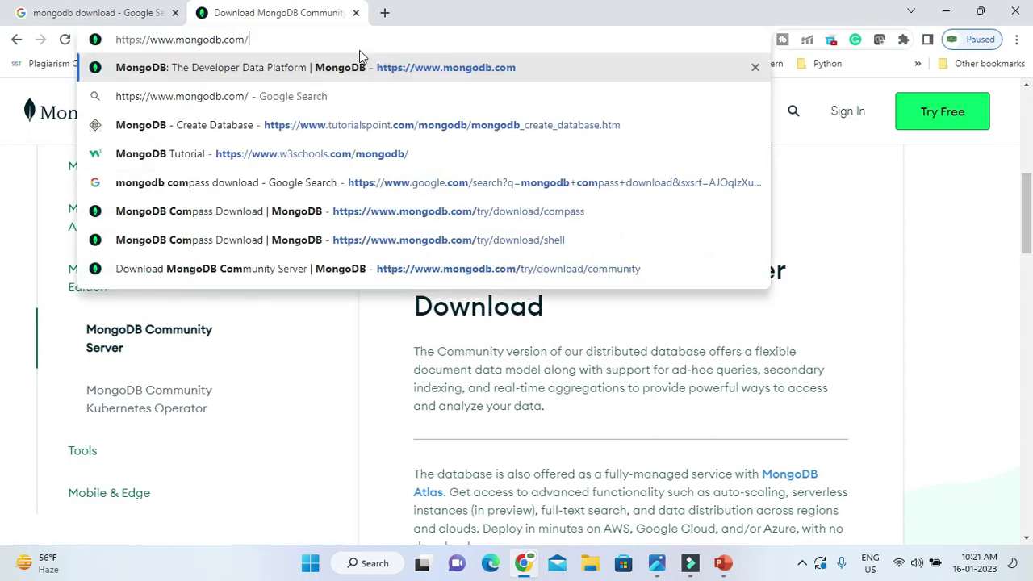
key("Return")
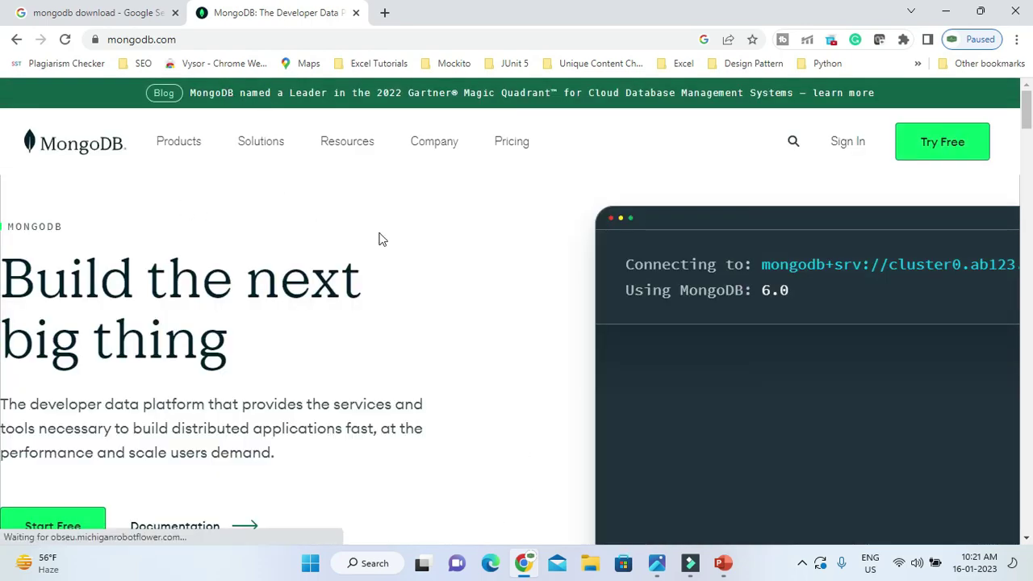
mouse_move(290, 172)
mouse_move(193, 155)
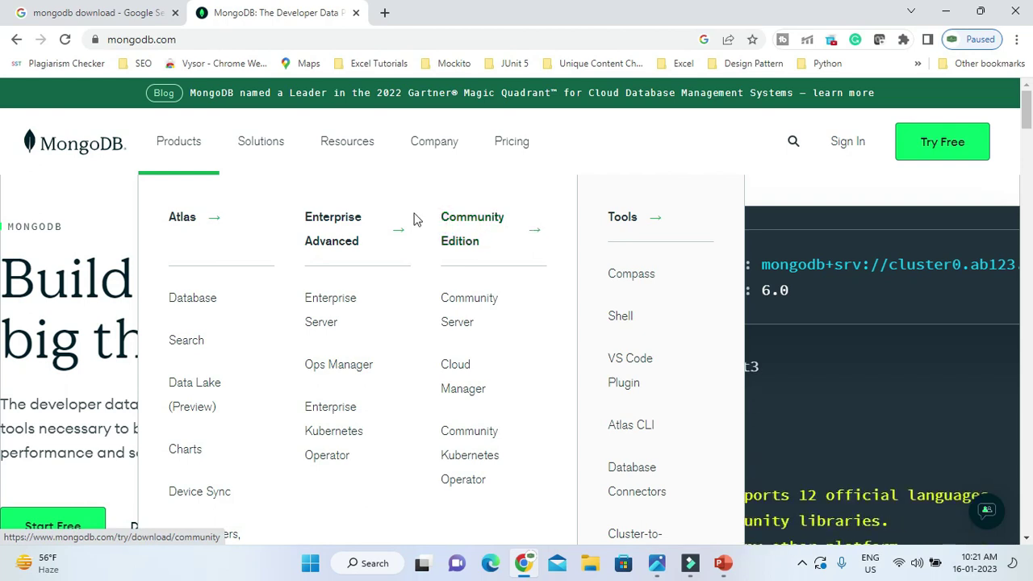
left_click(468, 311)
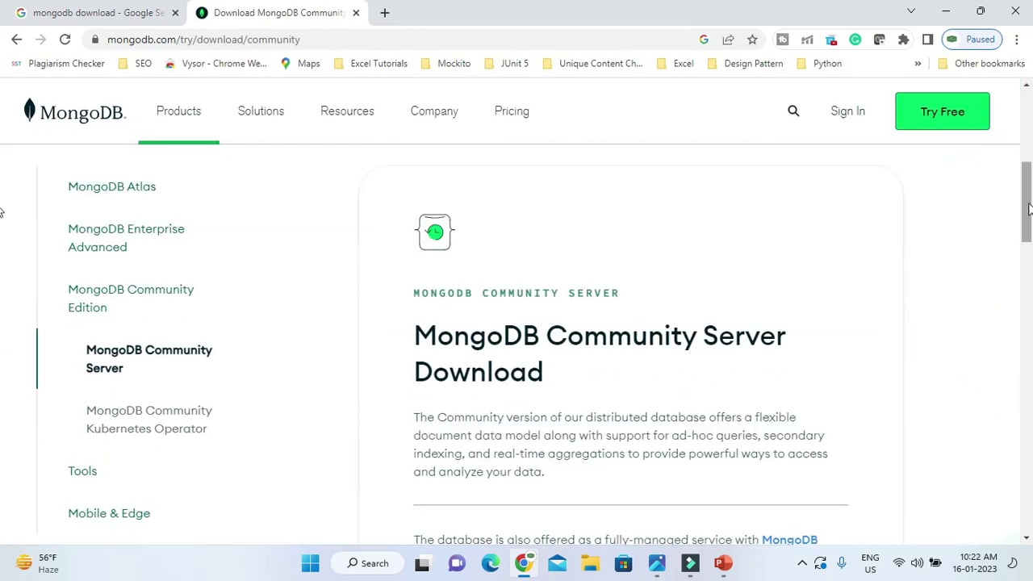
Check the download form stays at version 6.0.3, platform Windows and package msi.
left_click_drag(1030, 196, 1031, 283)
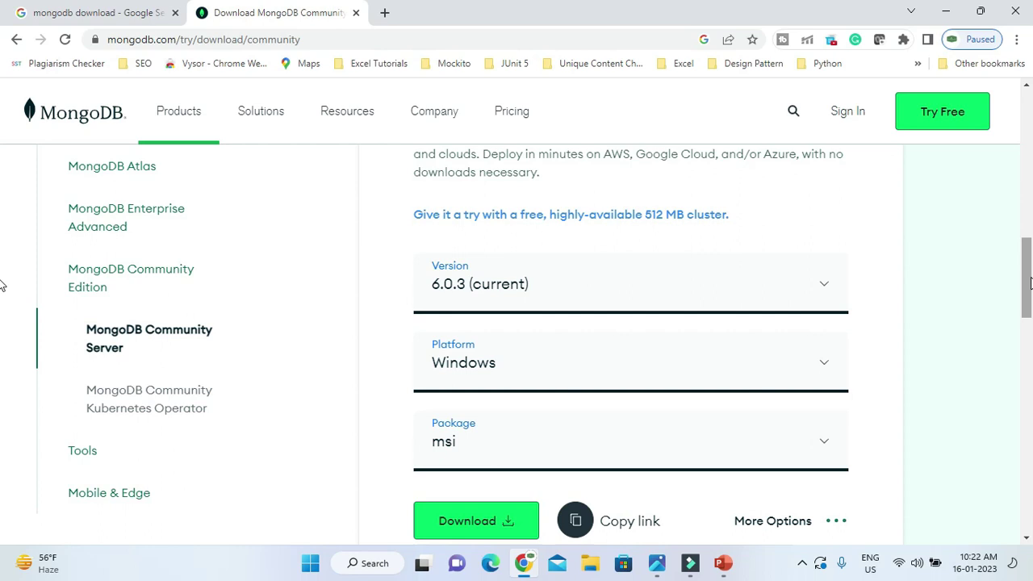
left_click_drag(1031, 282, 1031, 292)
left_click(573, 320)
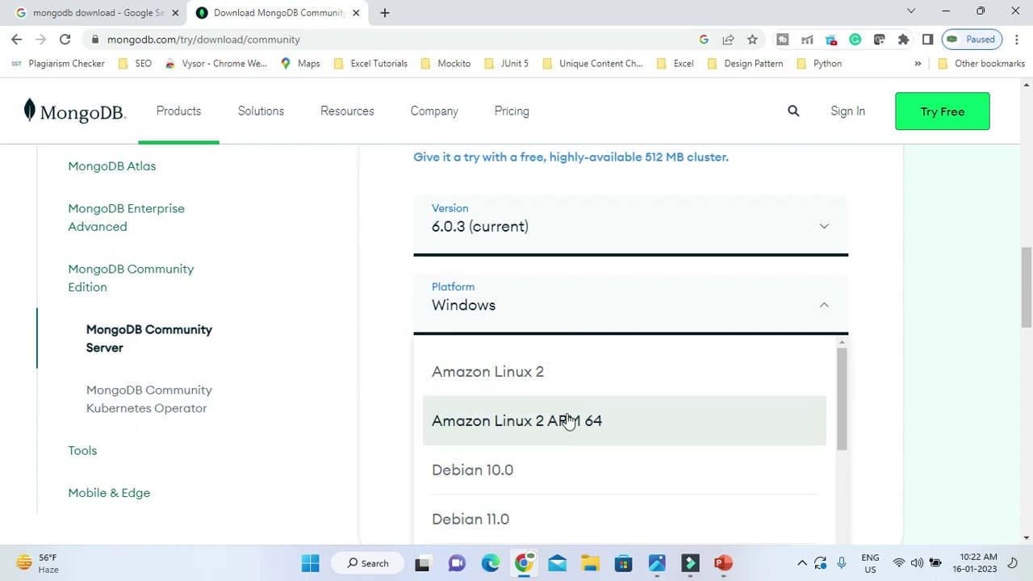
left_click(936, 364)
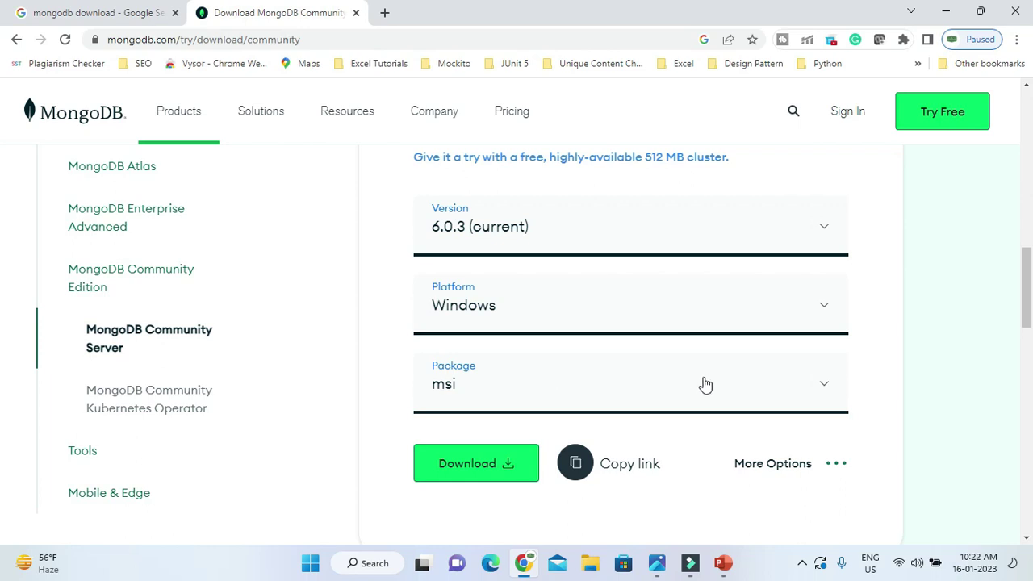
left_click(827, 395)
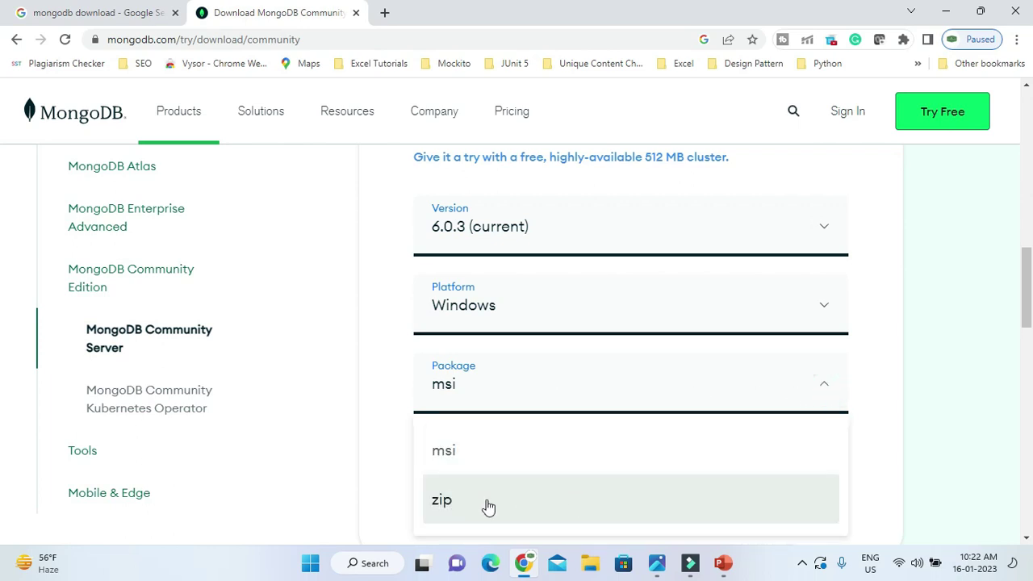
left_click(946, 392)
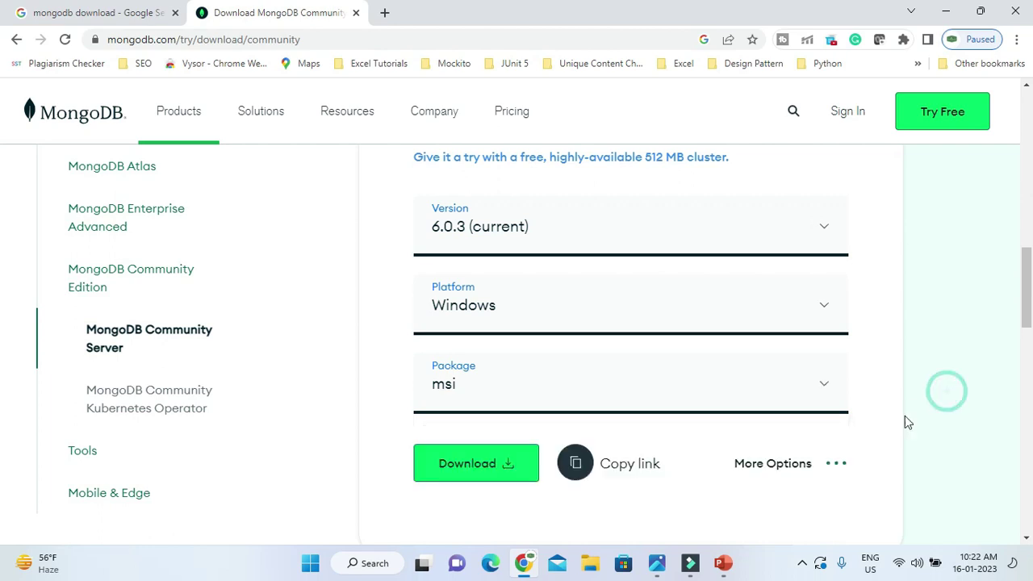
scroll(1031, 316, "down", 2)
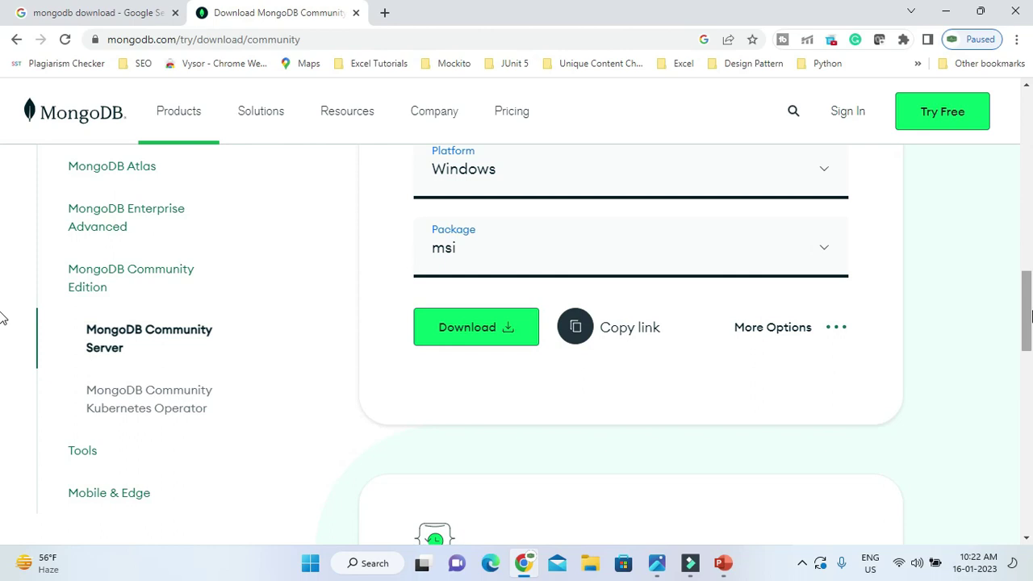
Download the 6.0.3 Windows msi installer and show it in the Downloads folder.
left_click(490, 340)
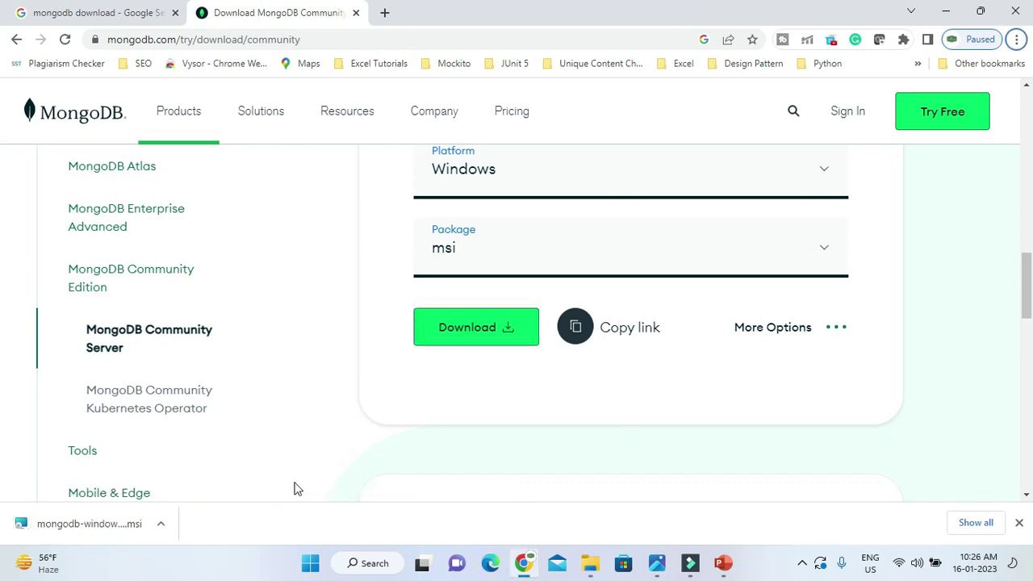
left_click(160, 523)
left_click(194, 471)
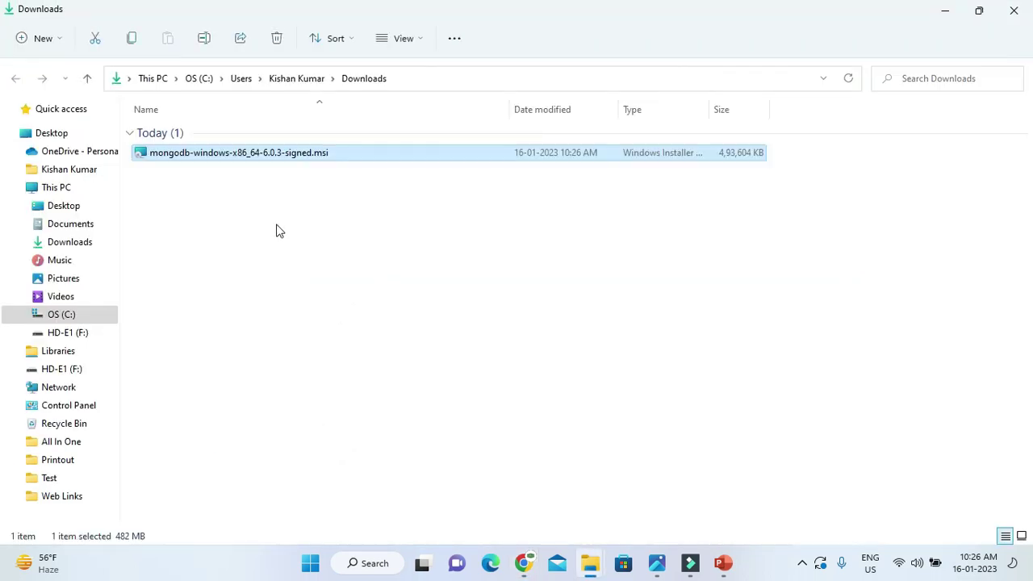
Run mongodb-windows-x86_64-6.0.3-signed.msi and allow installing the unverified app.
double_click(243, 158)
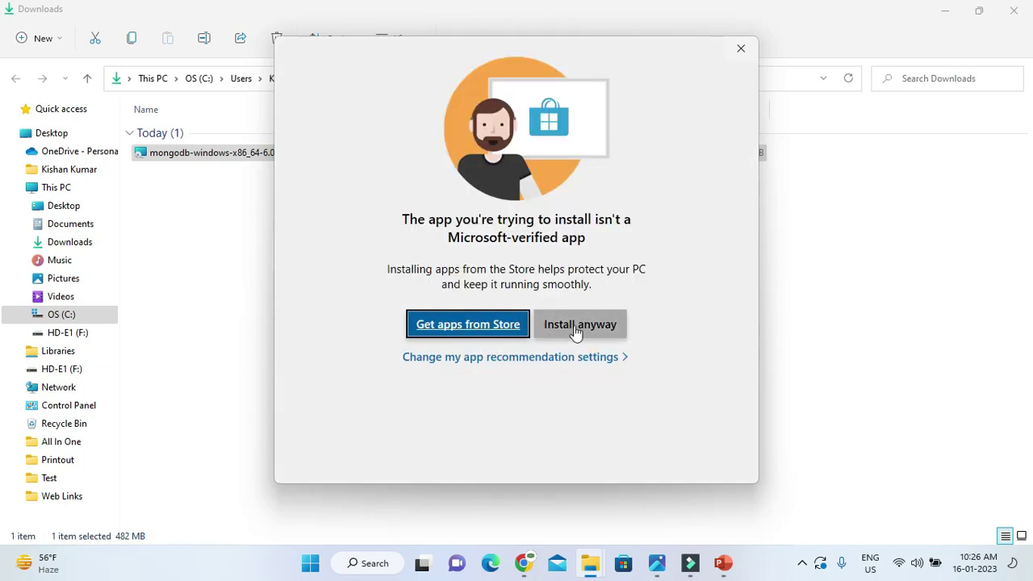
left_click(578, 331)
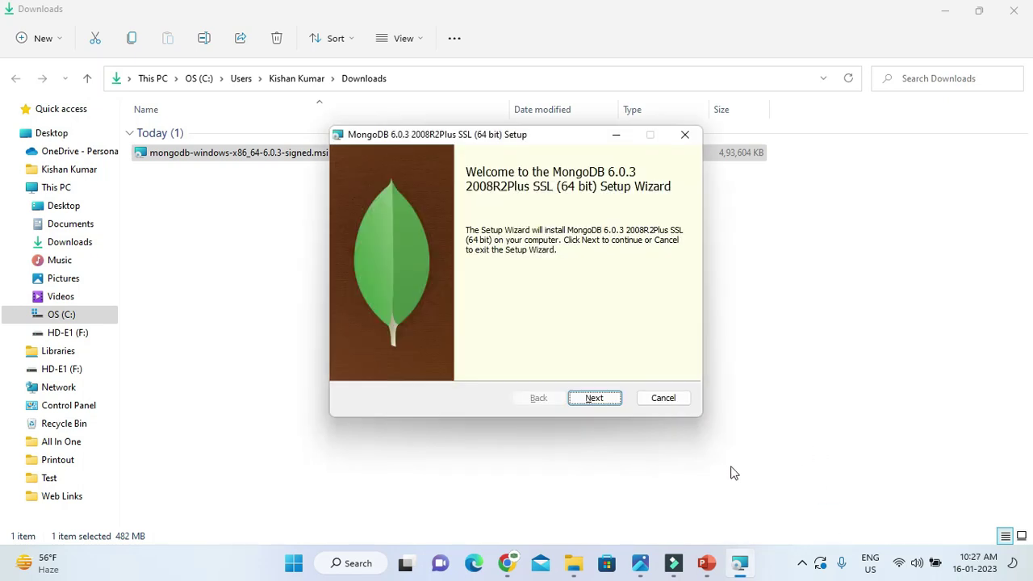
Accept the License Agreement and select the Complete setup type.
left_click(594, 398)
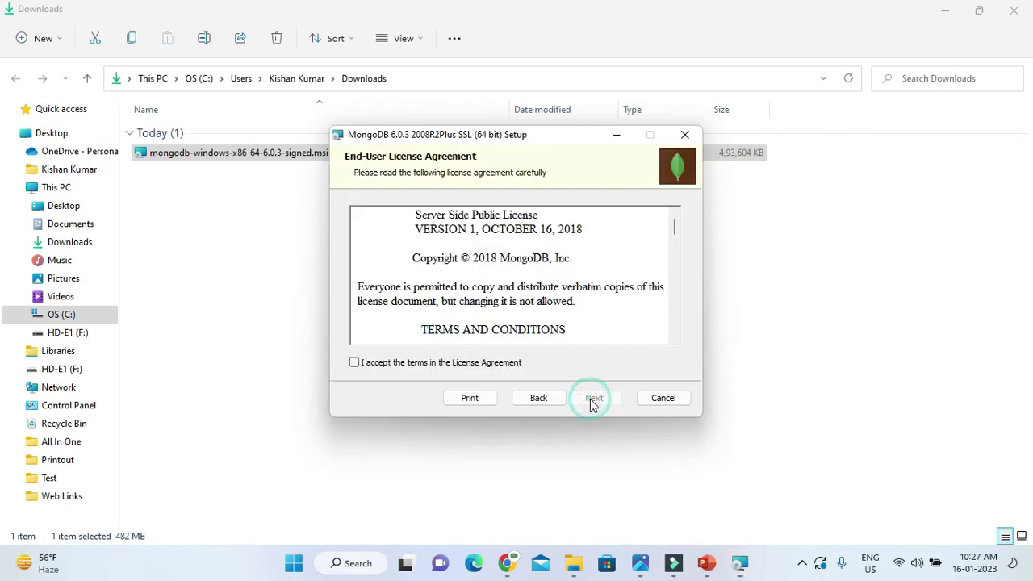
left_click(355, 364)
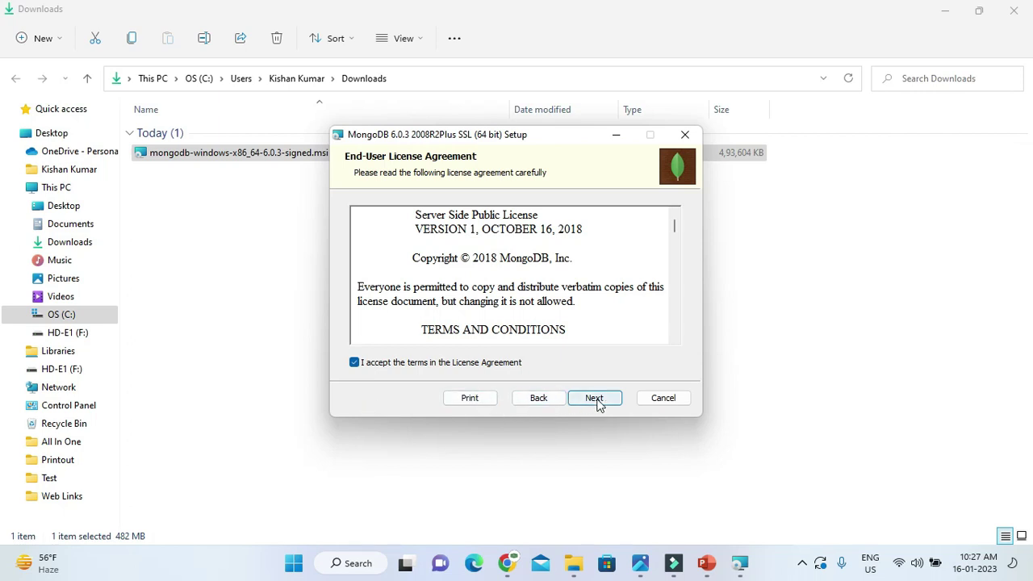
left_click(595, 402)
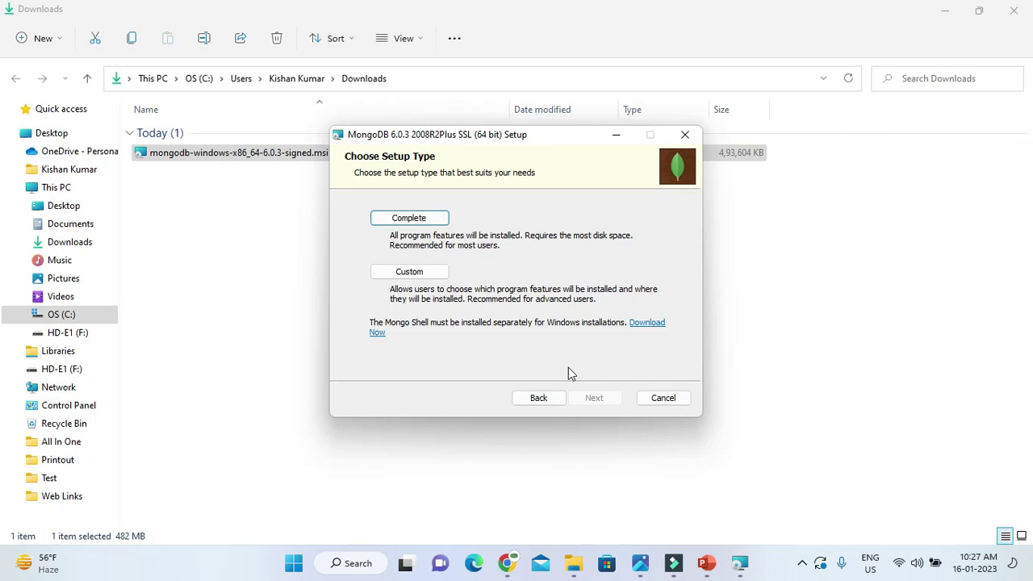
left_click(410, 222)
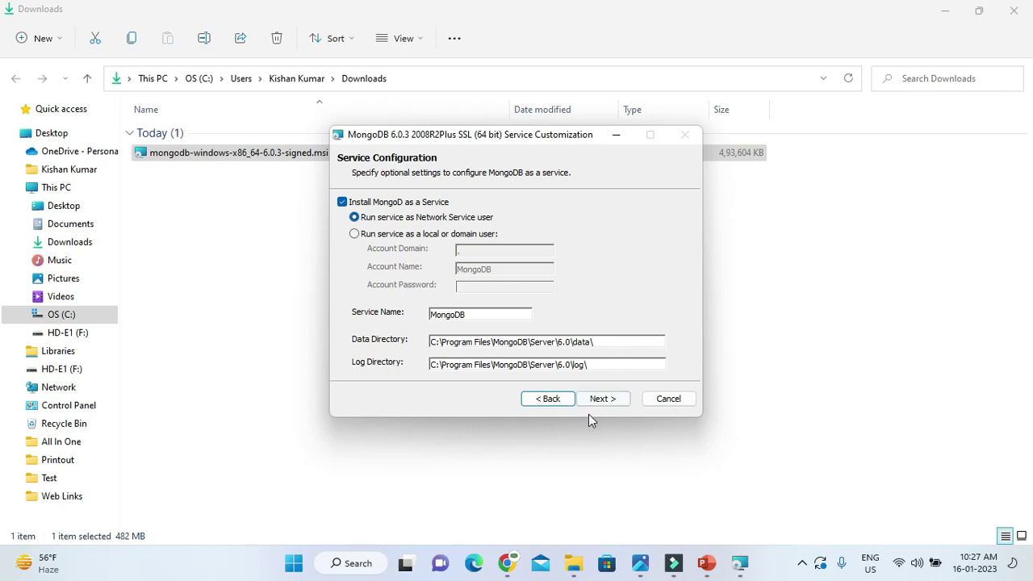
Highlight the MongoDB service name on the Service Configuration page, keeping default settings.
left_click_drag(474, 315, 429, 318)
Review the MongoDB service name, data and log directories without changes, then continue.
left_click(479, 316)
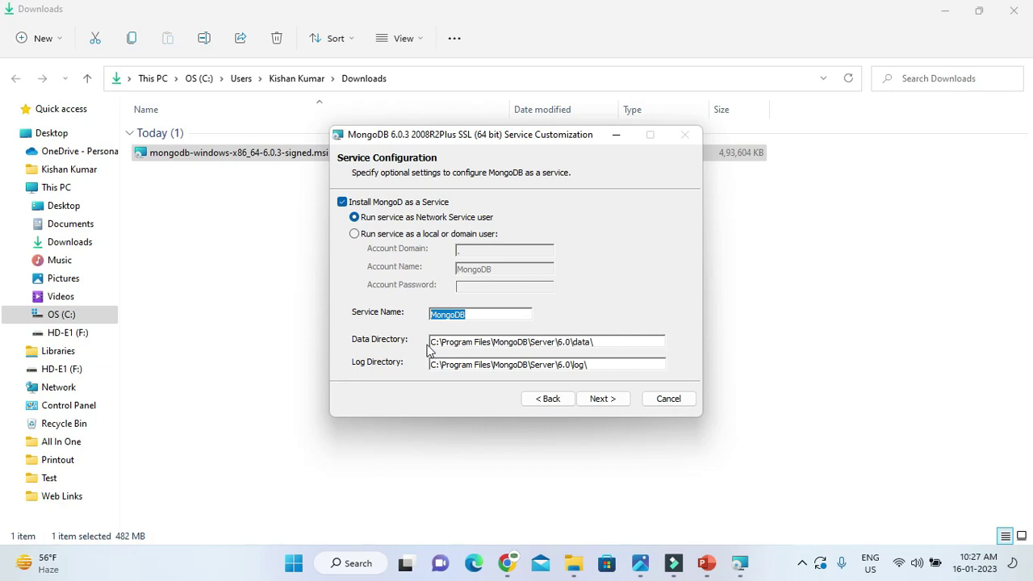
left_click_drag(433, 341, 607, 340)
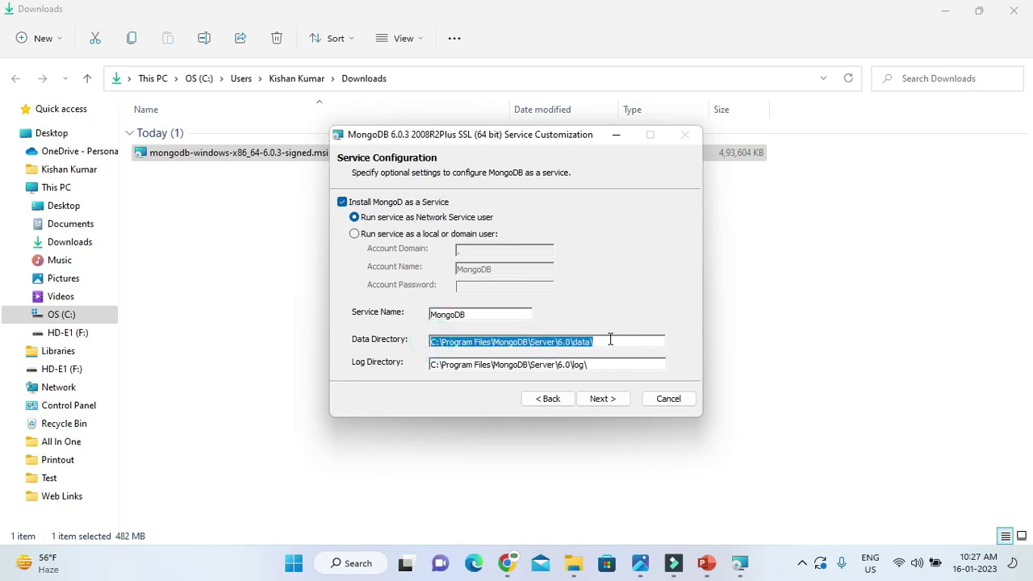
left_click(610, 340)
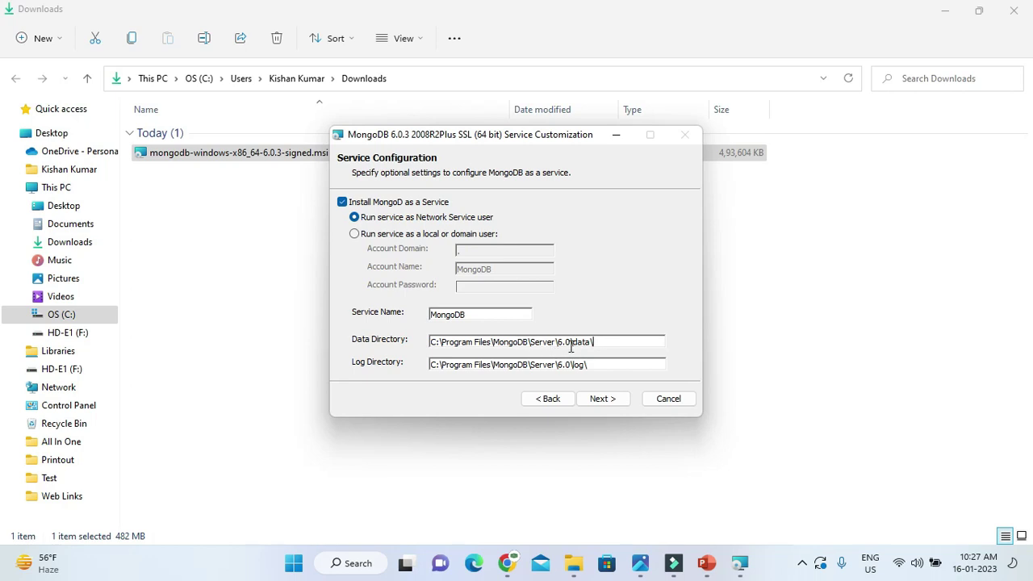
left_click_drag(572, 344, 596, 343)
left_click(604, 343)
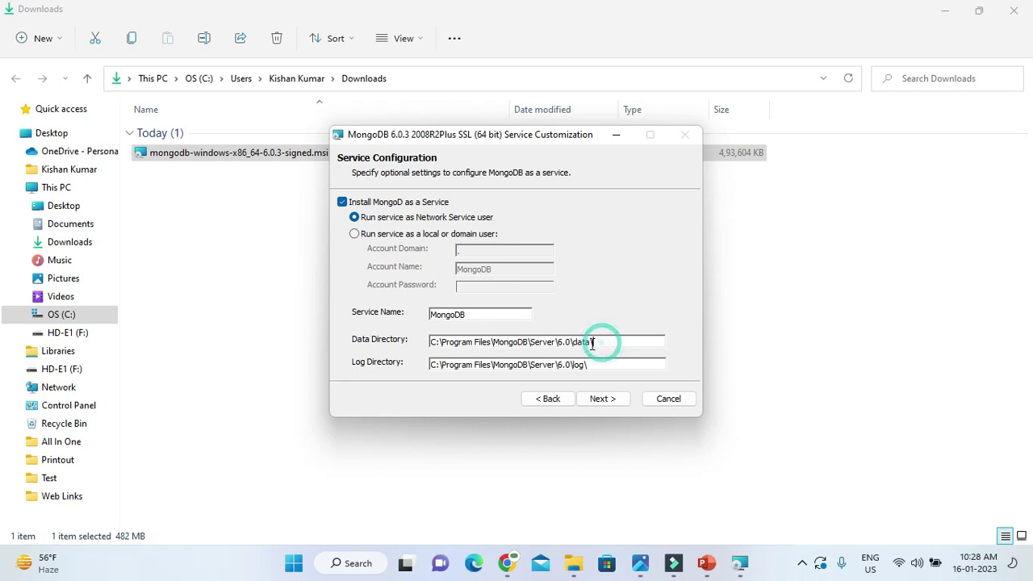
left_click(578, 343)
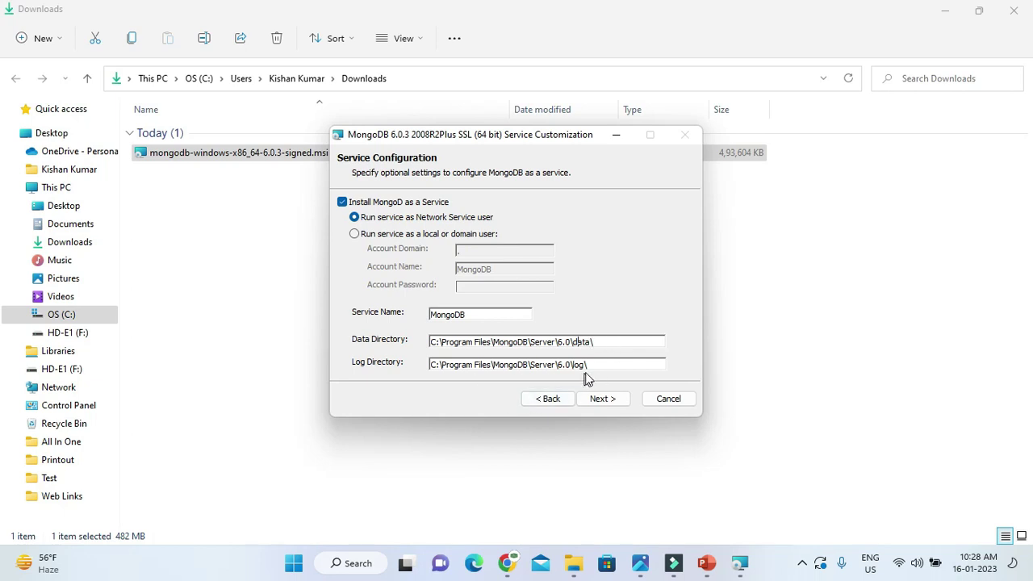
left_click_drag(590, 363, 430, 364)
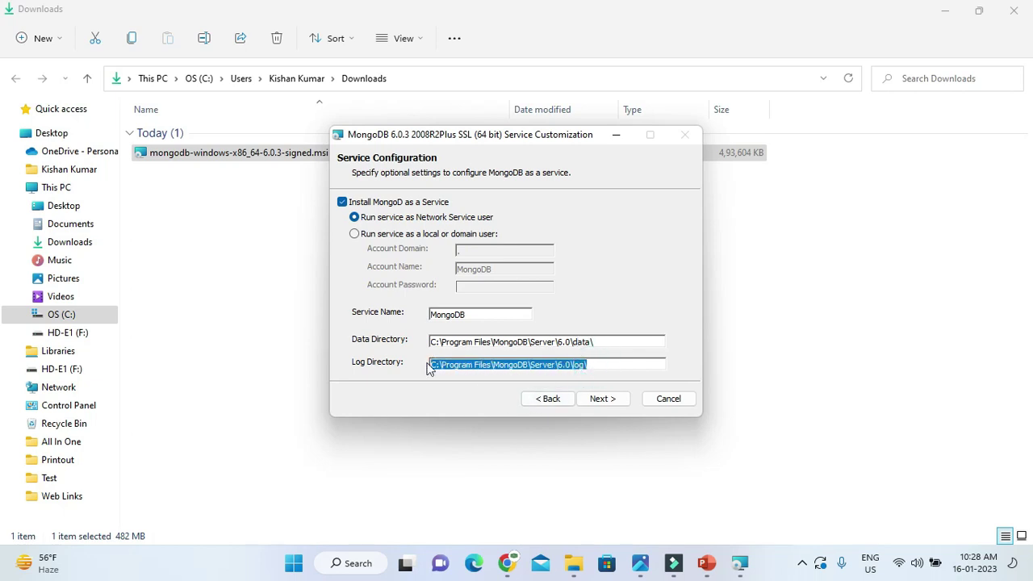
left_click(590, 364)
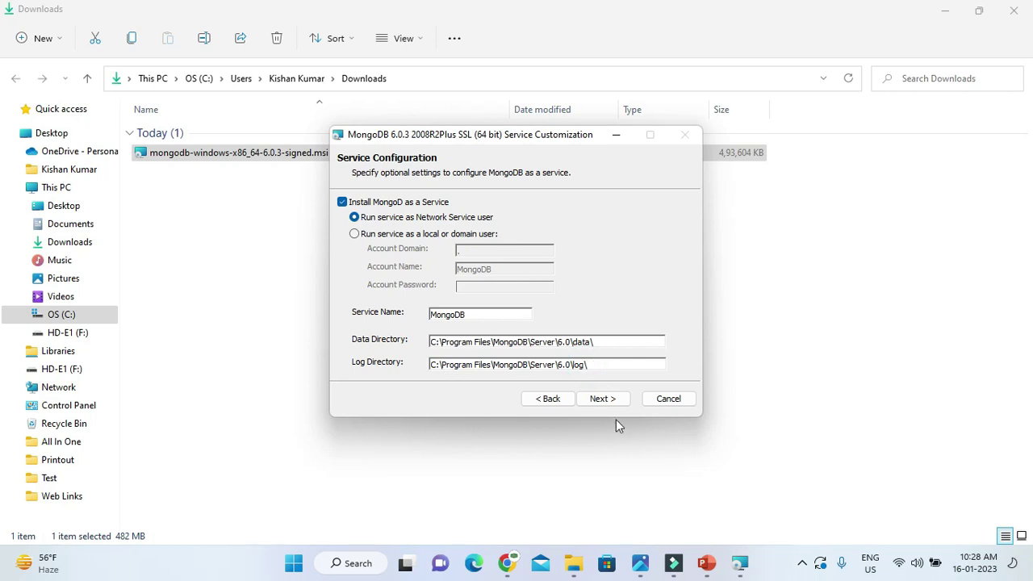
left_click(605, 402)
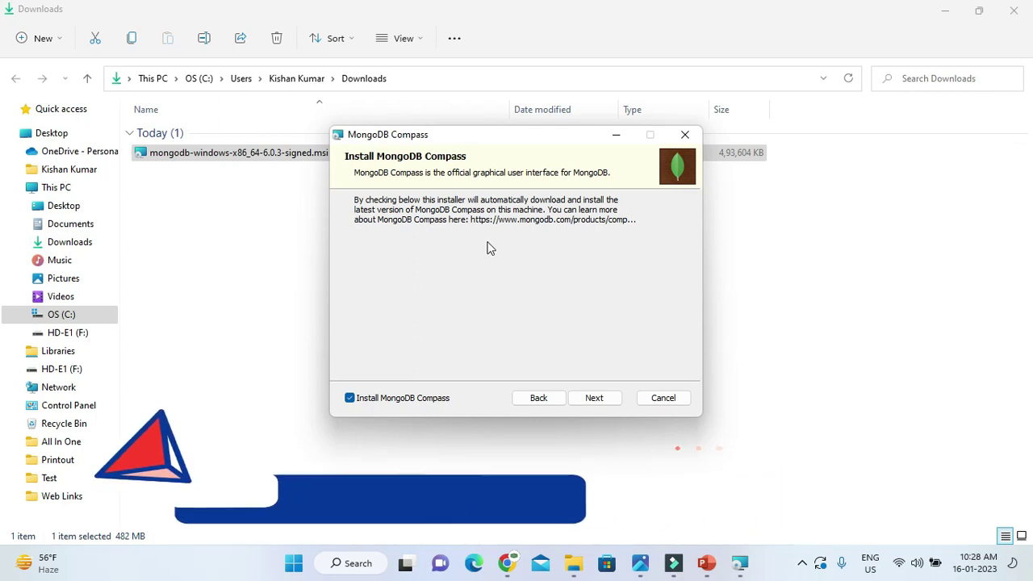
Keep Install MongoDB Compass checked and start the MongoDB 6.0.3 installation.
left_click(351, 401)
left_click(353, 401)
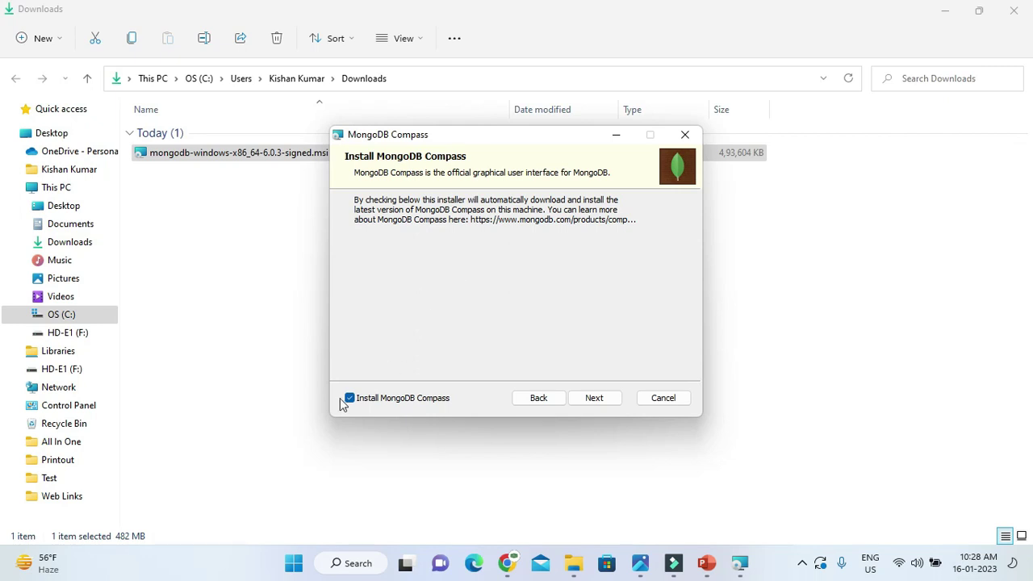
left_click(594, 401)
left_click(591, 400)
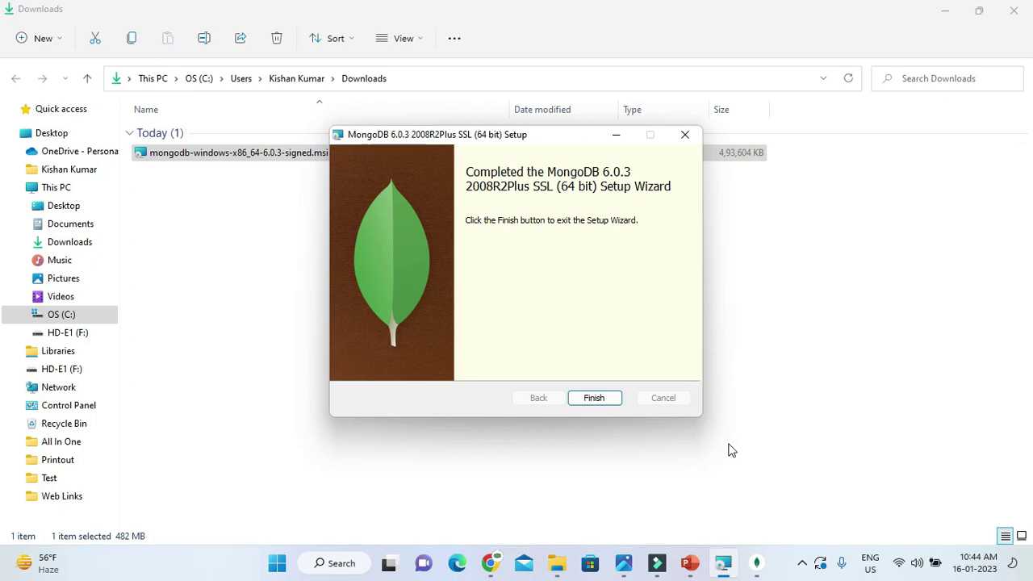
left_click(604, 400)
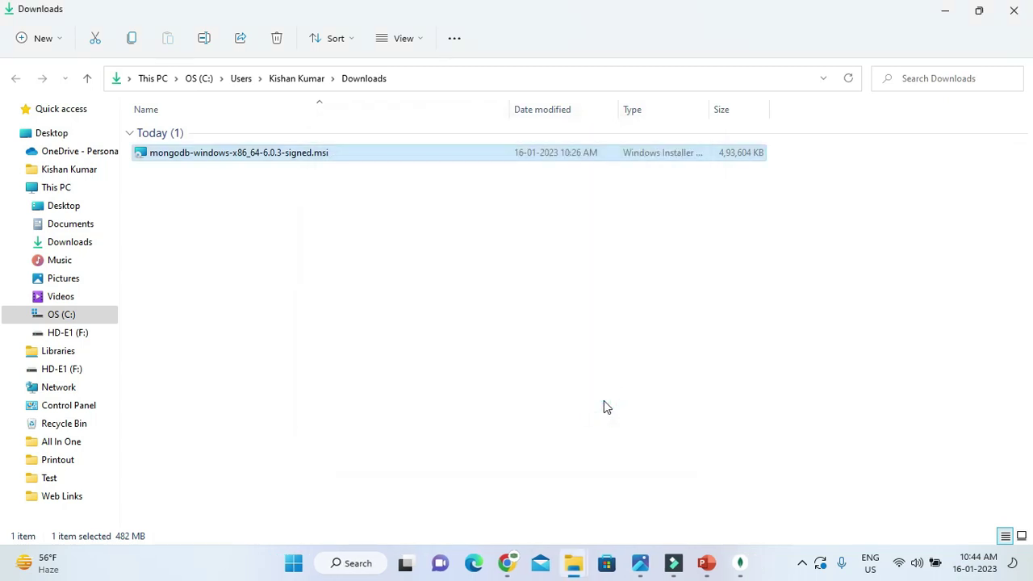
key("super")
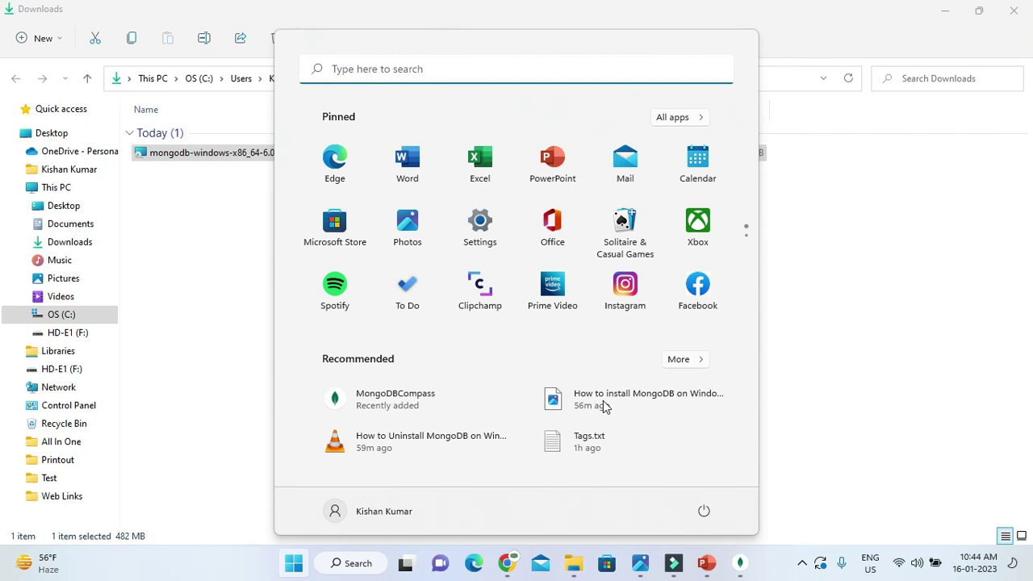
key("super+r")
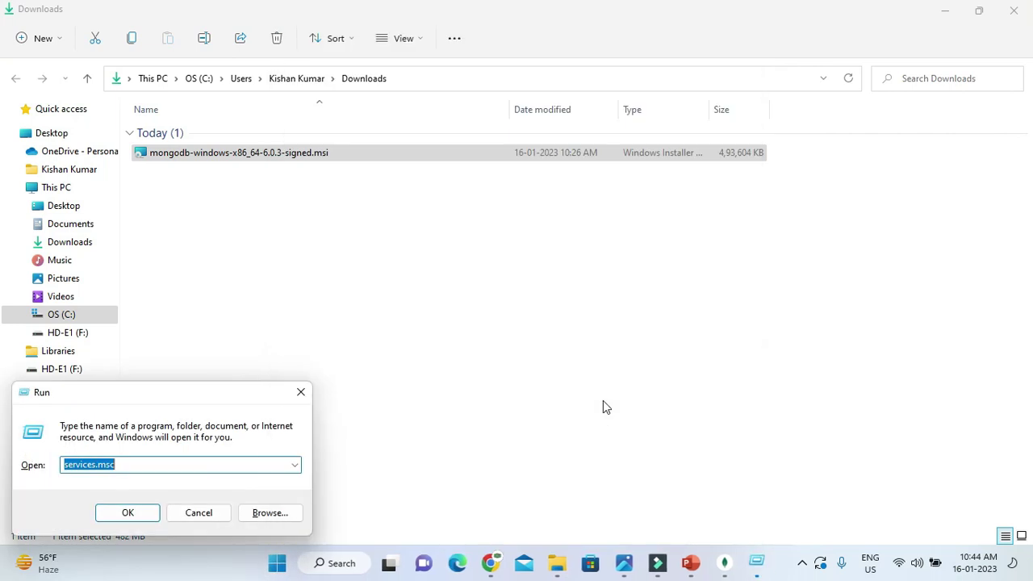
type("cmd")
key("Return")
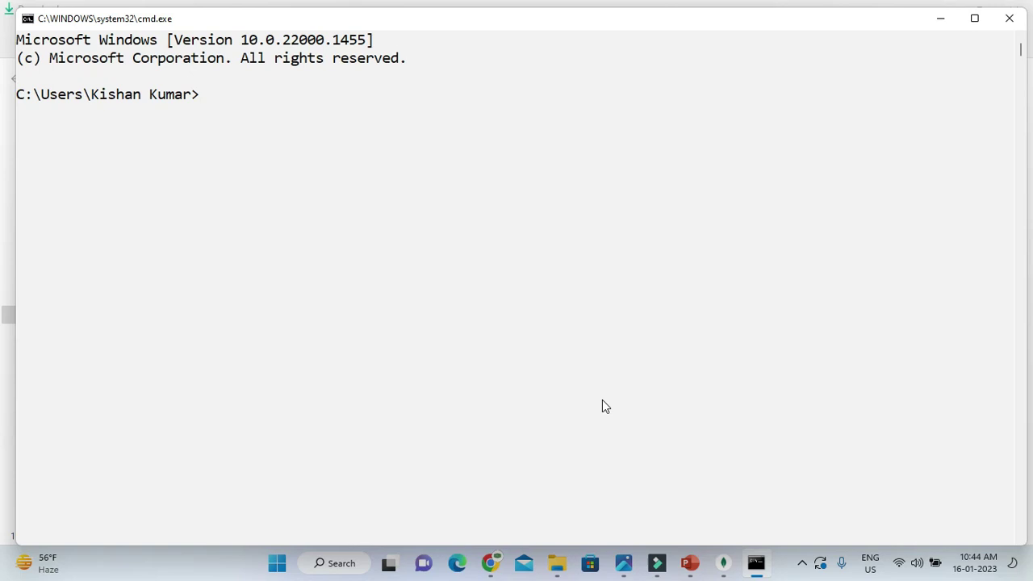
type("m")
left_click(1013, 20)
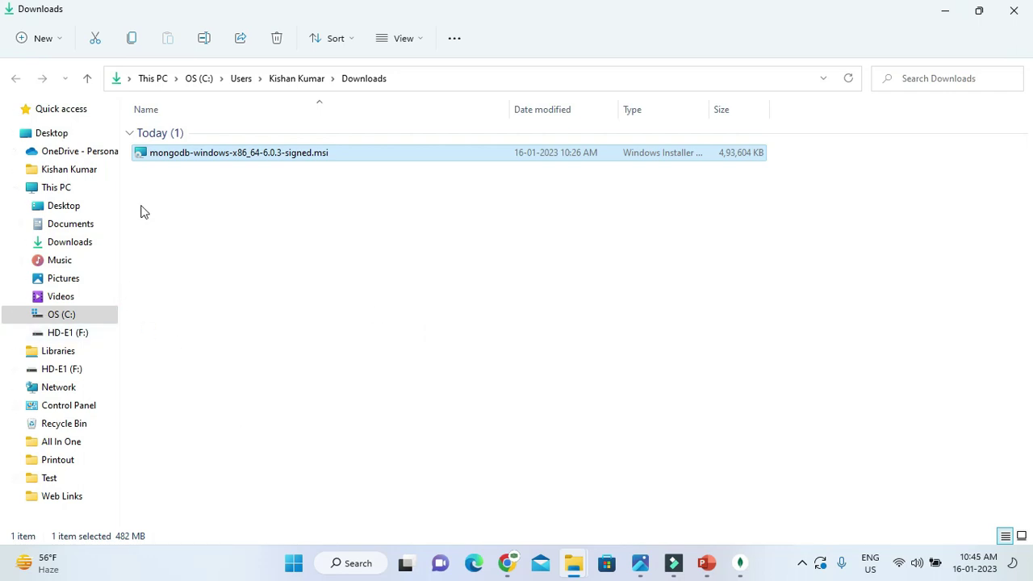
Navigate to C:\Program Files\MongoDB\Server\6.0\bin and show its full path in the address bar.
left_click(64, 317)
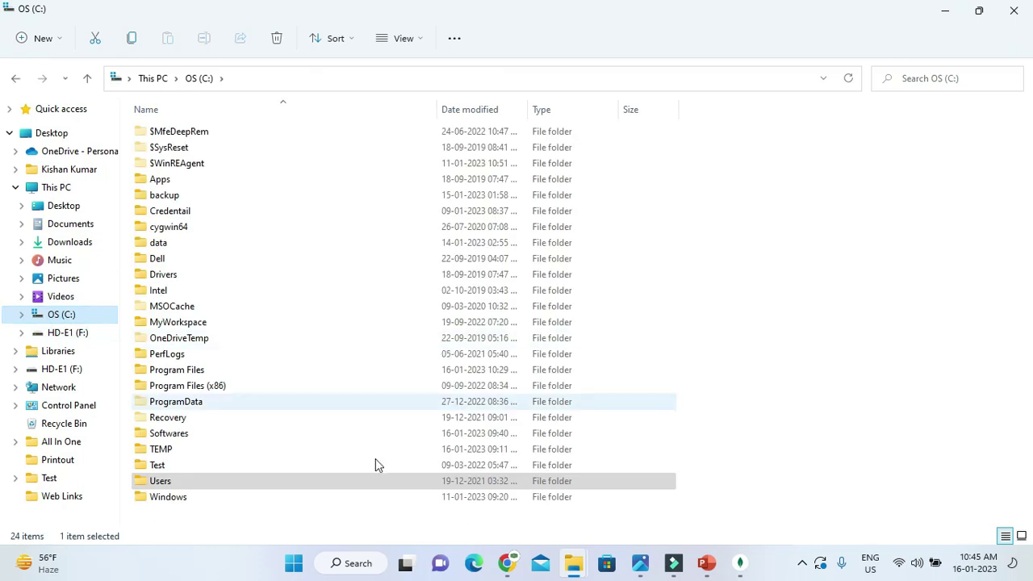
double_click(173, 370)
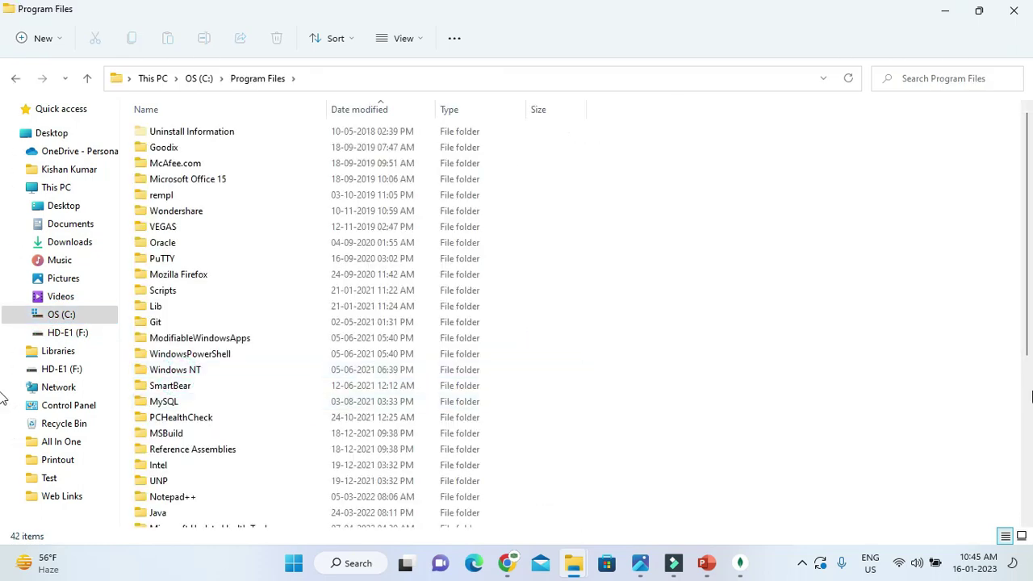
left_click_drag(1028, 242, 1032, 481)
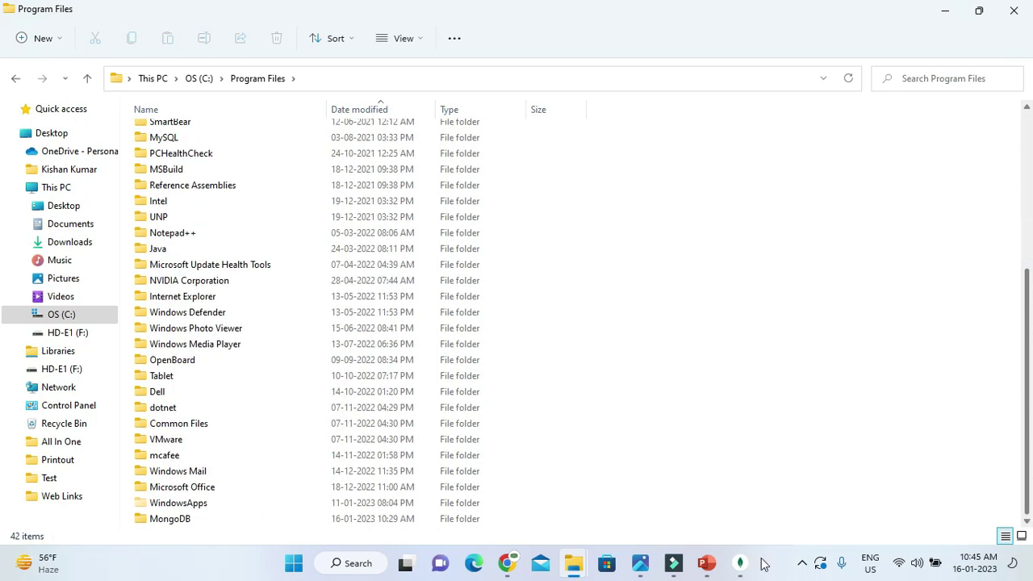
double_click(169, 519)
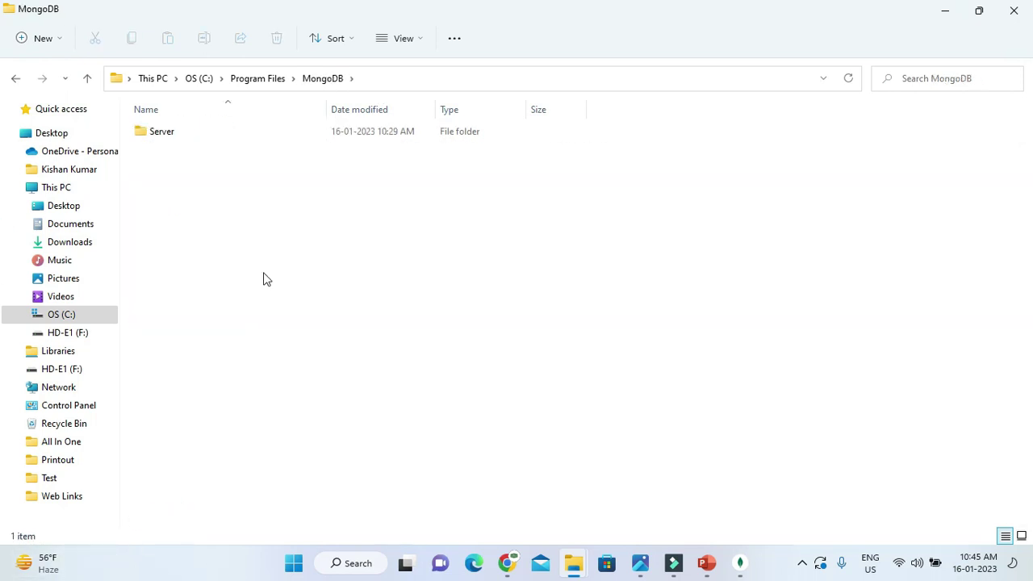
double_click(162, 134)
double_click(164, 140)
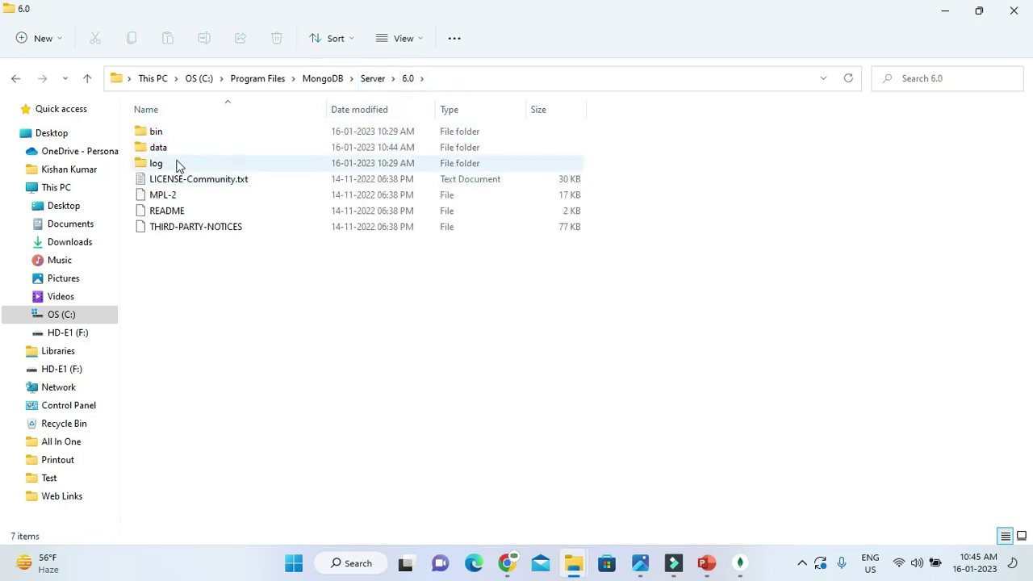
double_click(155, 133)
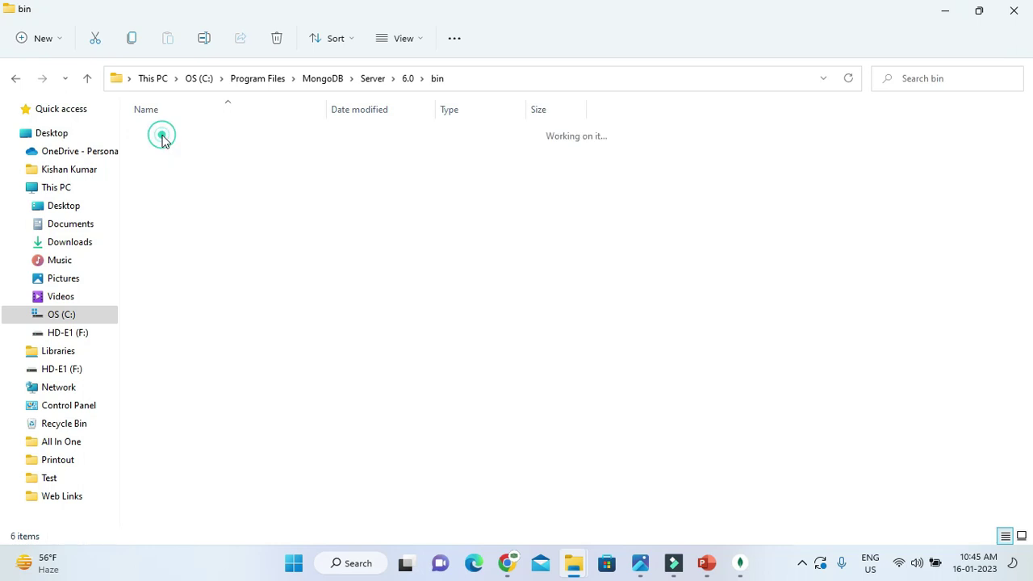
left_click(491, 85)
key("ctrl+c")
Add C:\Program Files\MongoDB\Server\6.0\bin as a new user Path entry and save the environment variables.
key("super")
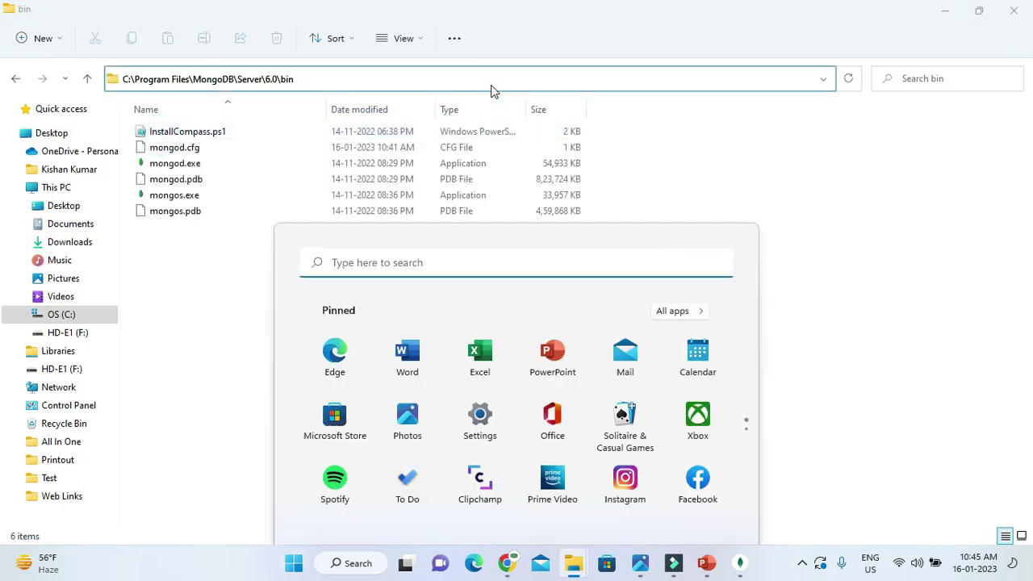
type("en")
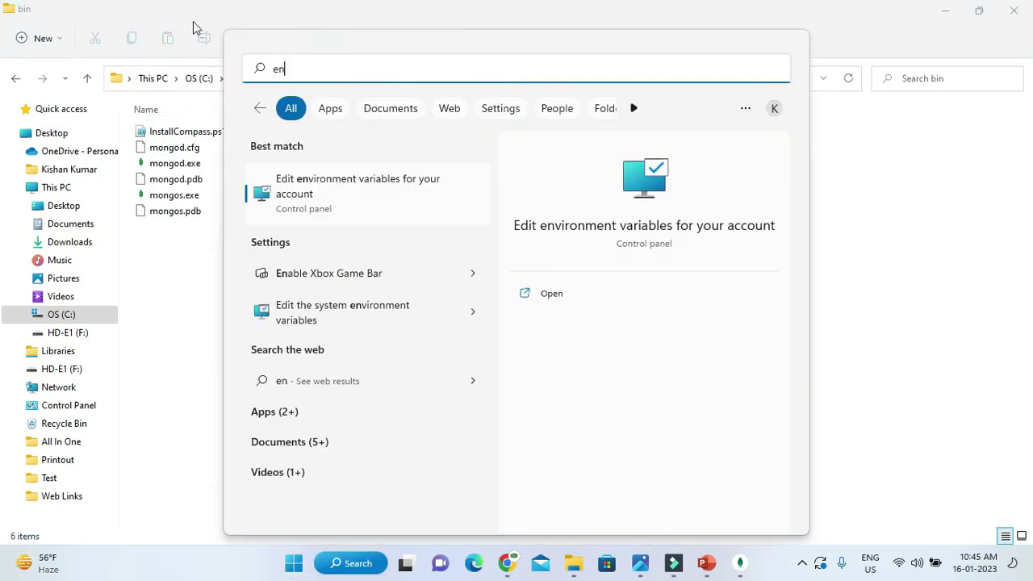
left_click(312, 192)
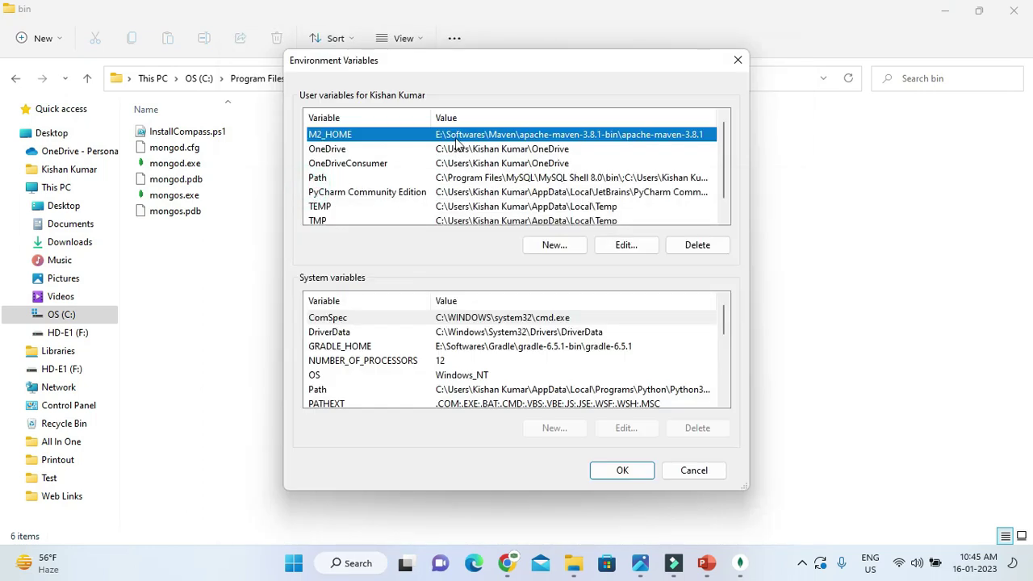
left_click(335, 180)
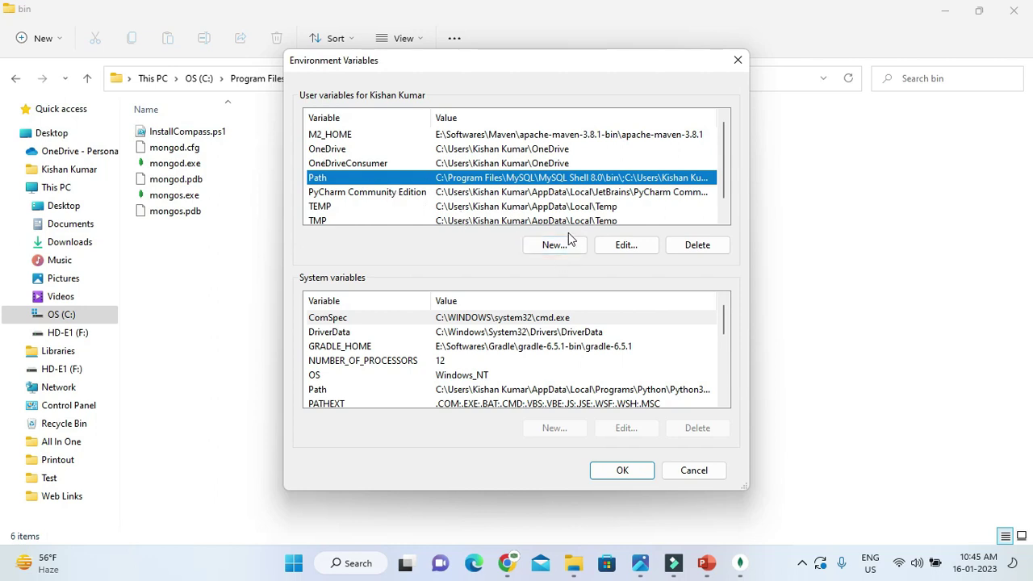
left_click(622, 247)
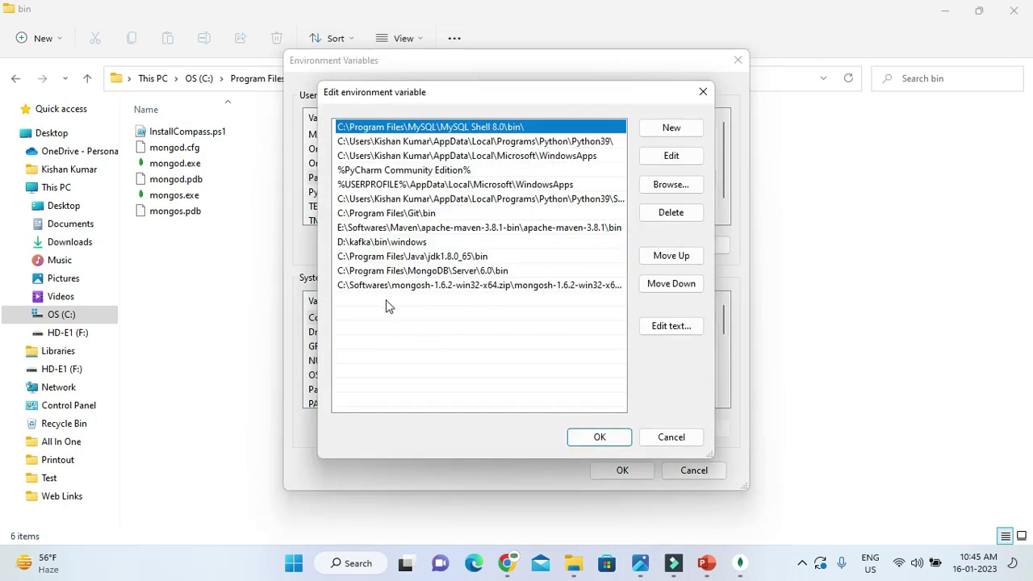
double_click(386, 302)
key("ctrl+v")
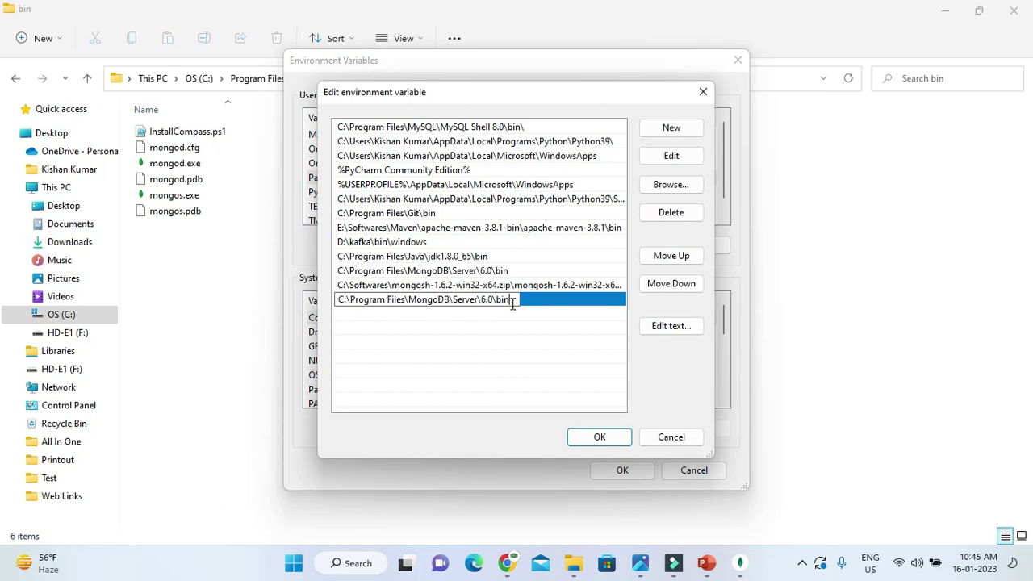
left_click(612, 440)
left_click(622, 473)
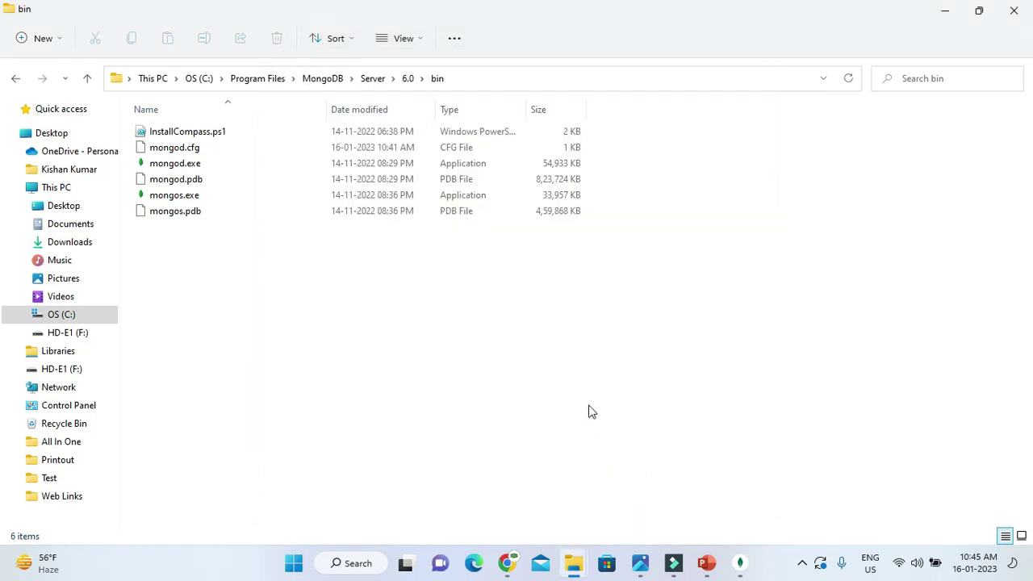
Run mongod --version in Command Prompt, confirm db version v6.0.3, then minimize the console.
key("super+r")
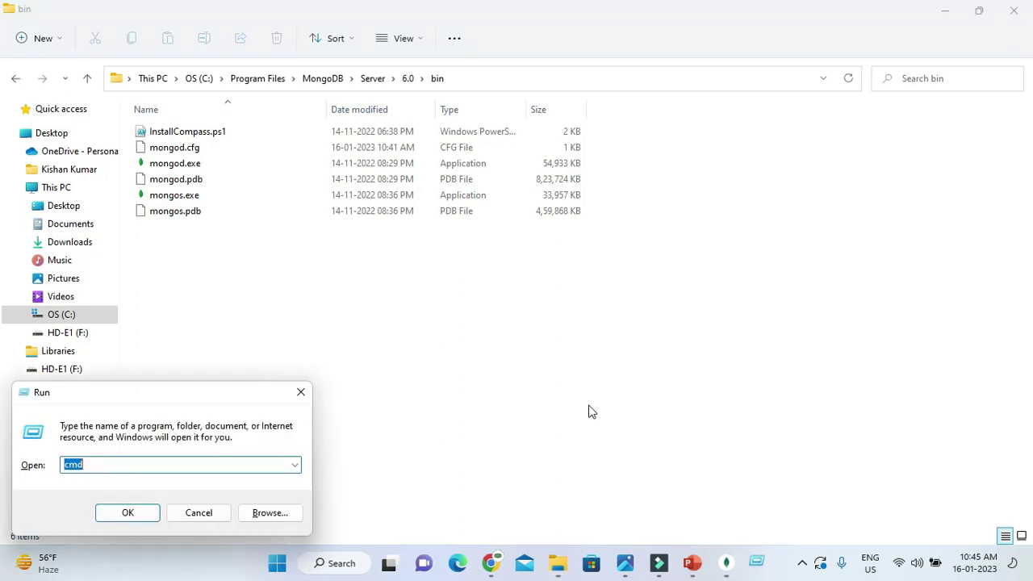
key("Return")
type("m")
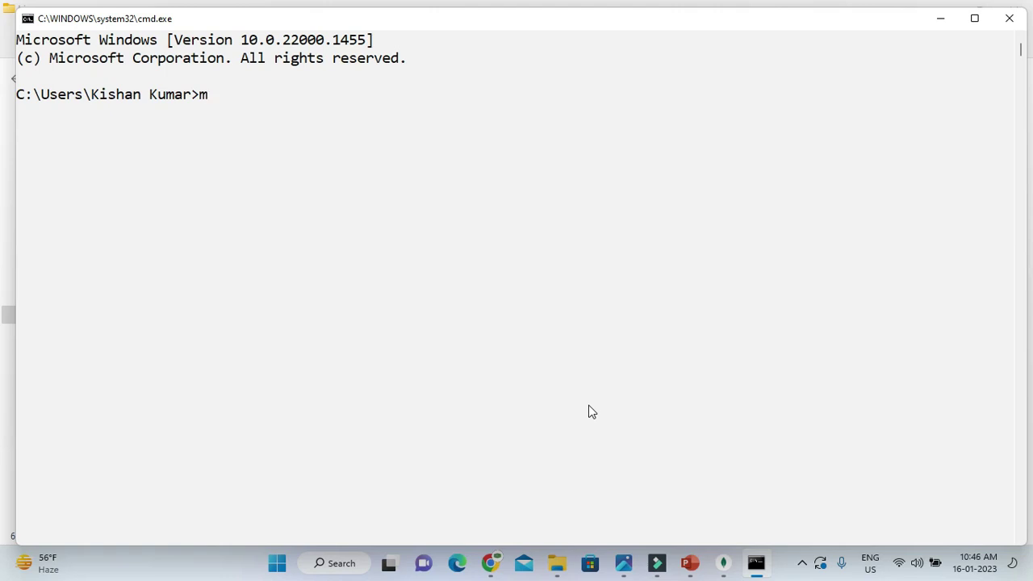
type("ongod --version")
key("Return")
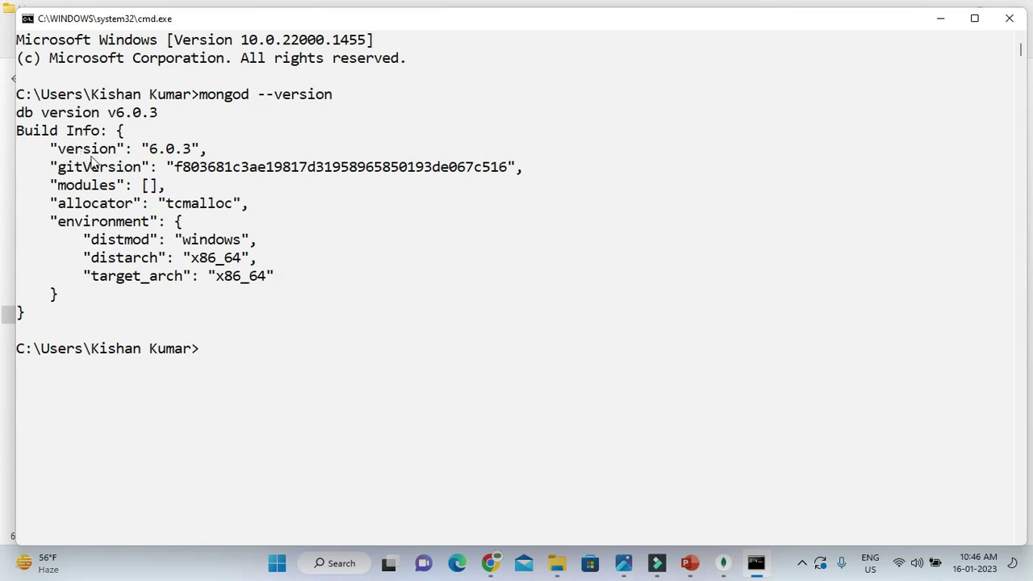
left_click_drag(68, 149, 104, 153)
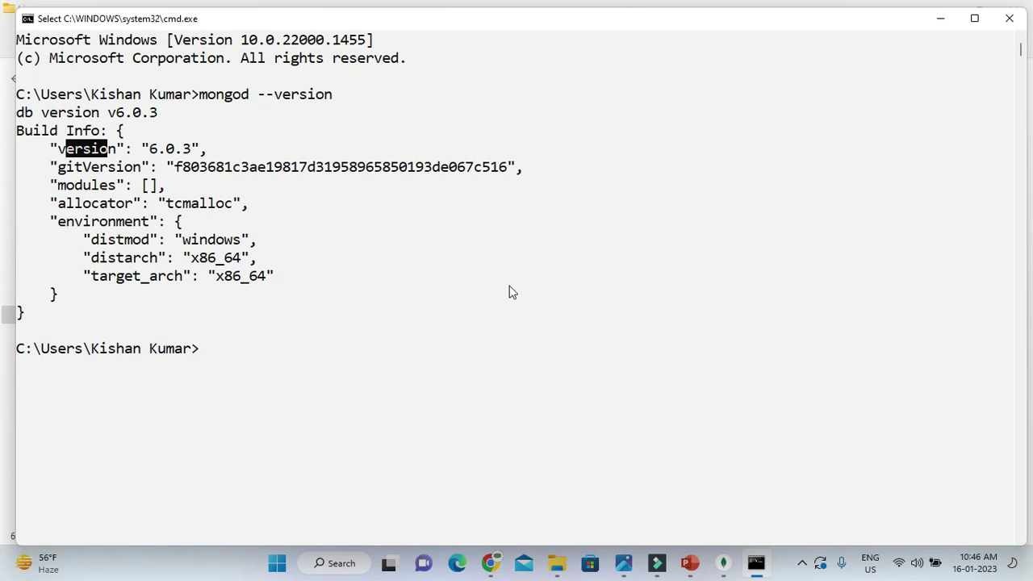
left_click(947, 24)
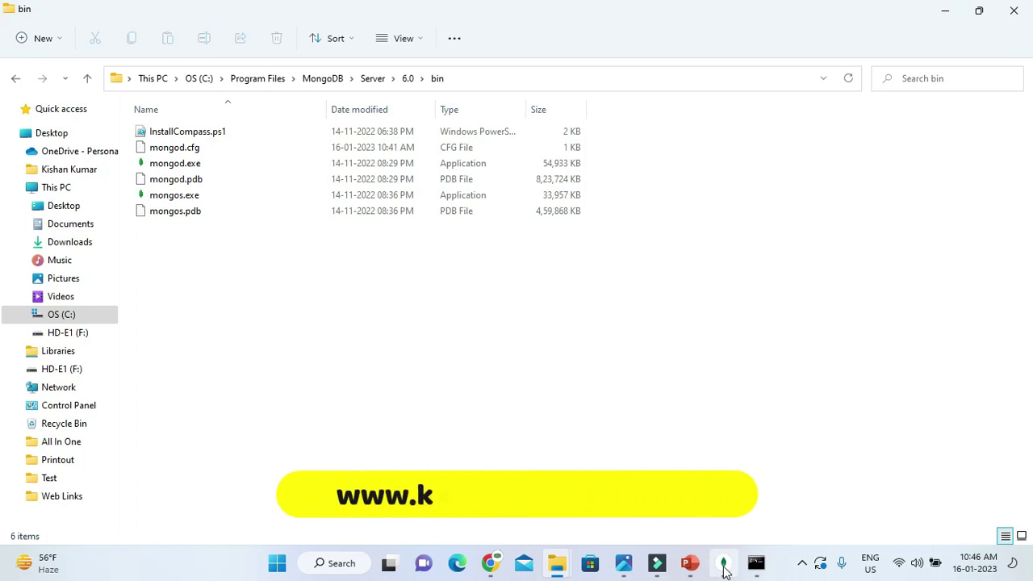
In Compass, check the connection URI mongodb://localhost:27017 and connect to the local server.
left_click(724, 565)
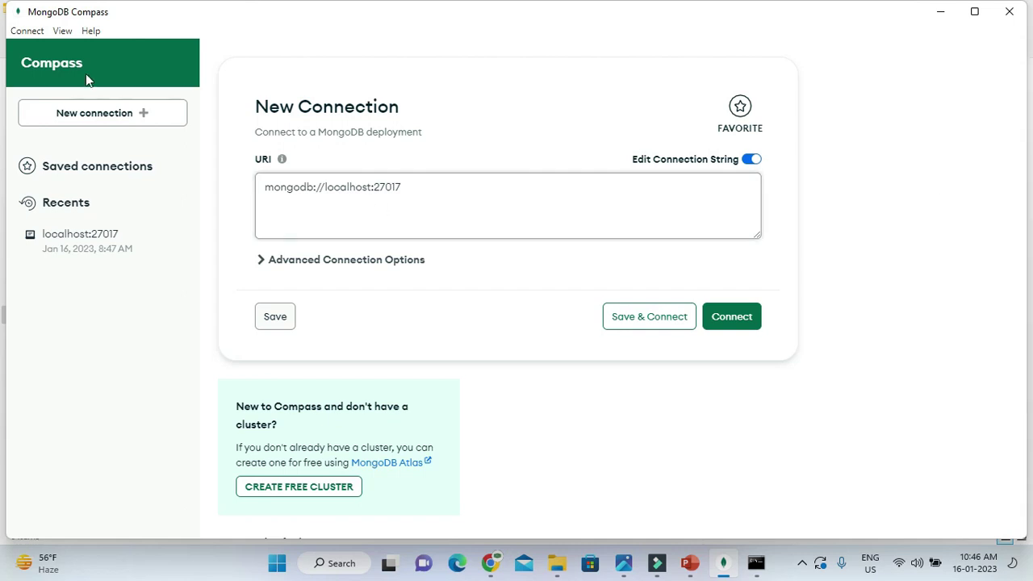
left_click(24, 34)
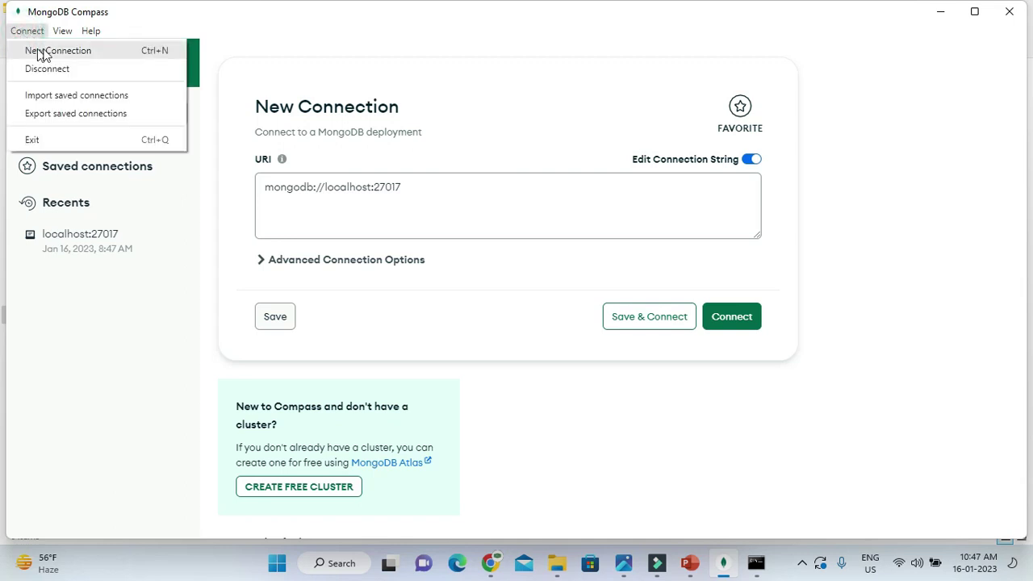
left_click(816, 222)
left_click(362, 204)
double_click(263, 160)
left_click_drag(326, 187, 365, 186)
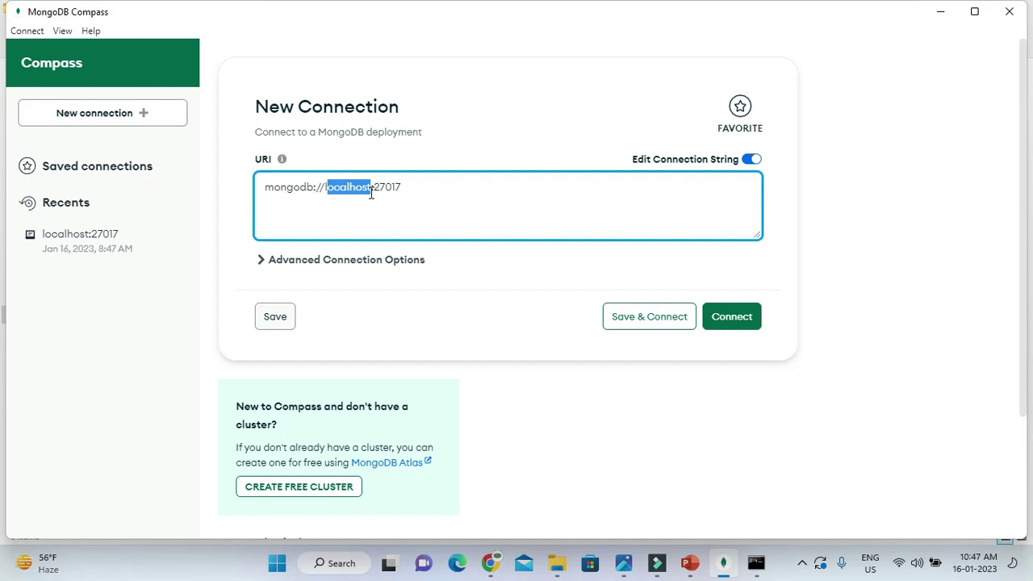
left_click_drag(374, 186, 410, 188)
left_click(505, 201)
left_click_drag(412, 189, 256, 193)
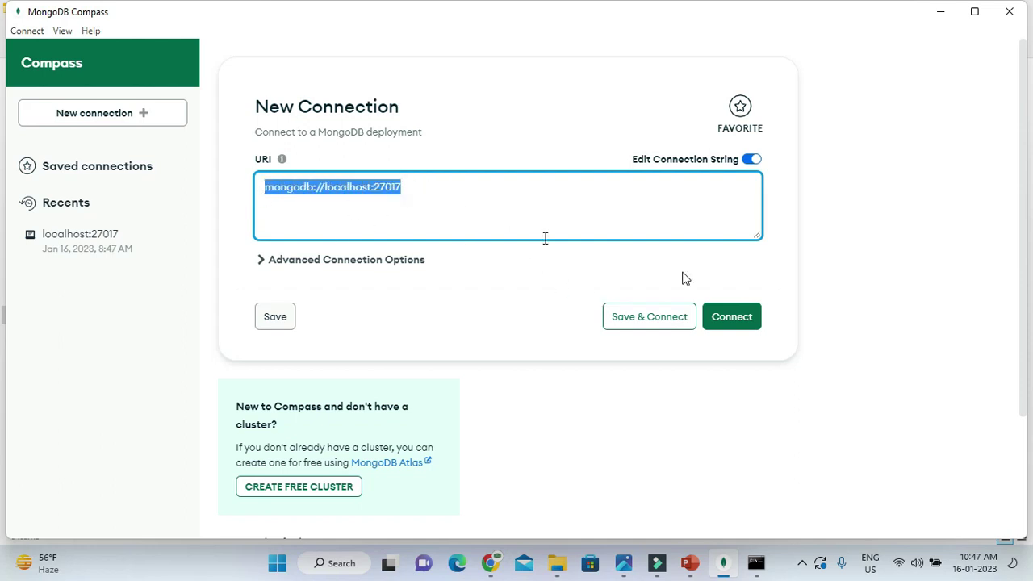
left_click(732, 317)
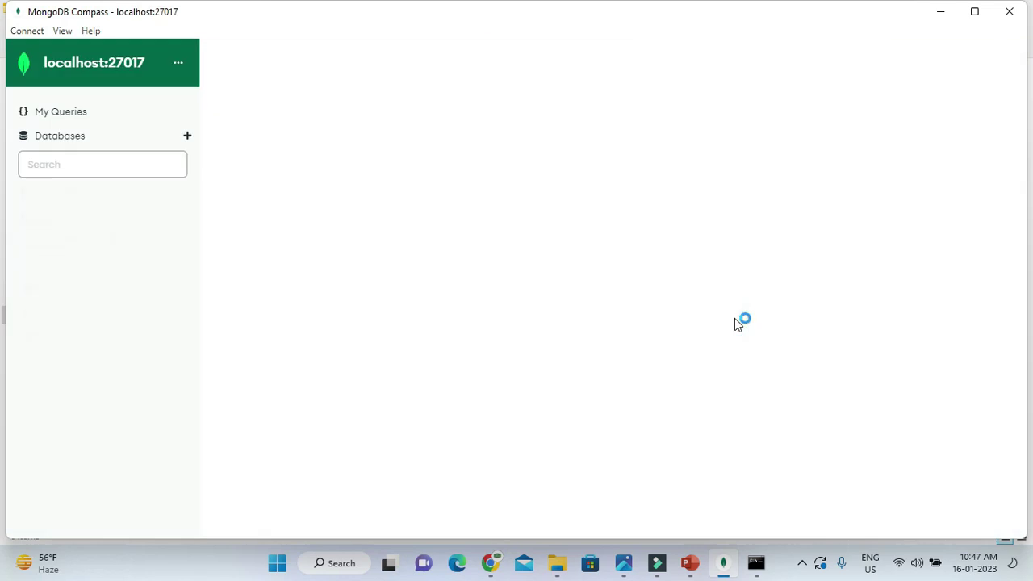